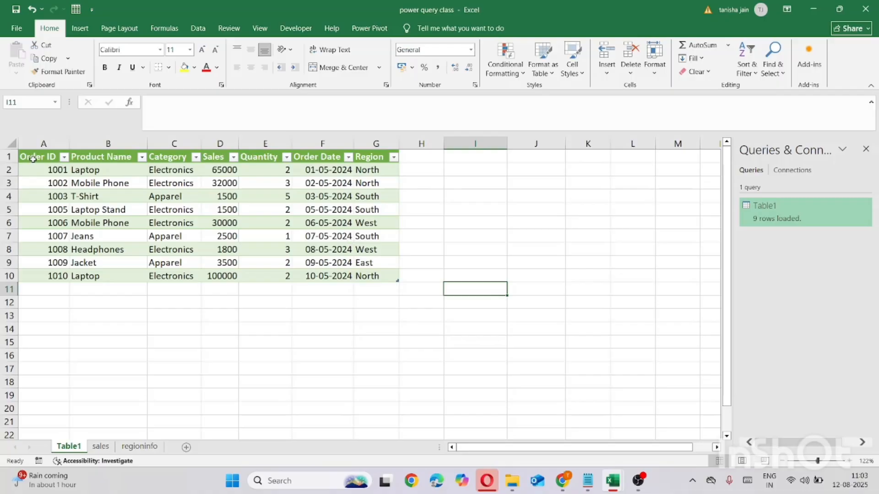
- Create a PivotTable from the order table in A1:G10, placed on a new worksheet
{"action": "left_click", "coordinate": [35, 158]}
{"action": "left_click_drag", "start_coordinate": [34, 158], "coordinate": [377, 273]}
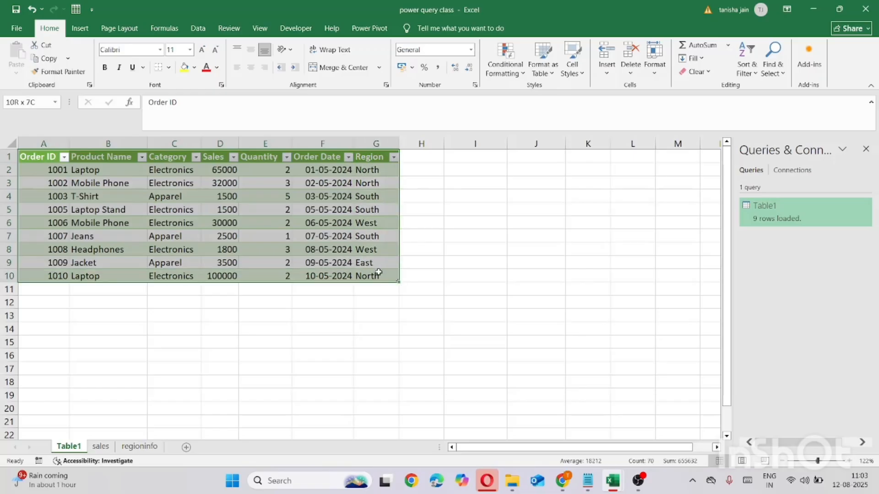
{"action": "left_click", "coordinate": [80, 28]}
{"action": "left_click", "coordinate": [21, 53]}
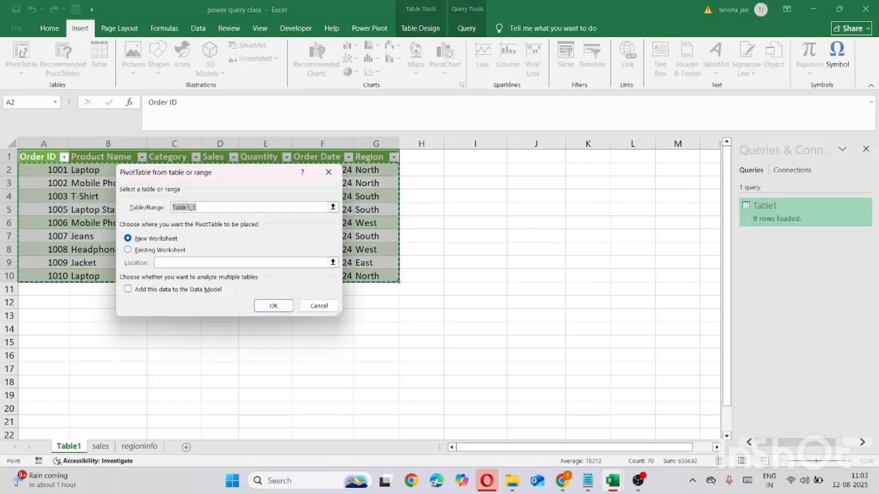
{"action": "left_click", "coordinate": [279, 306]}
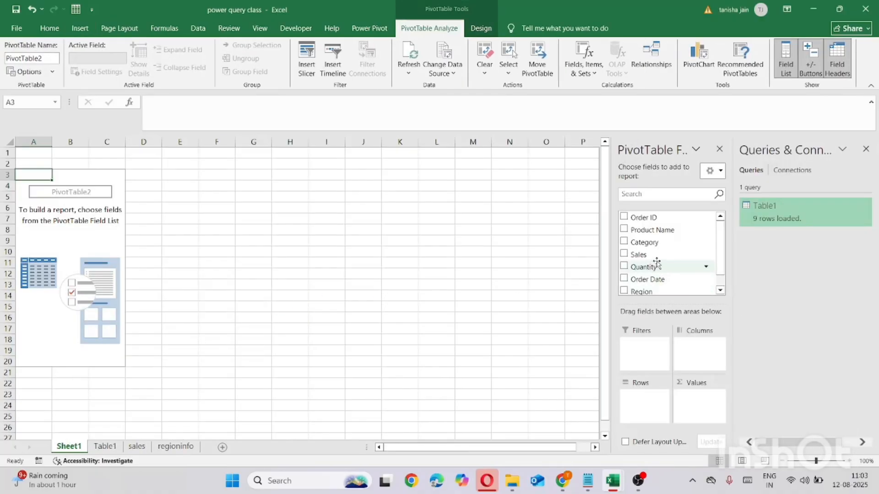
- Summarise the PivotTable's sum of Sales by Region, with Region as rows and Sales as values
{"action": "left_click_drag", "start_coordinate": [653, 255], "coordinate": [694, 398]}
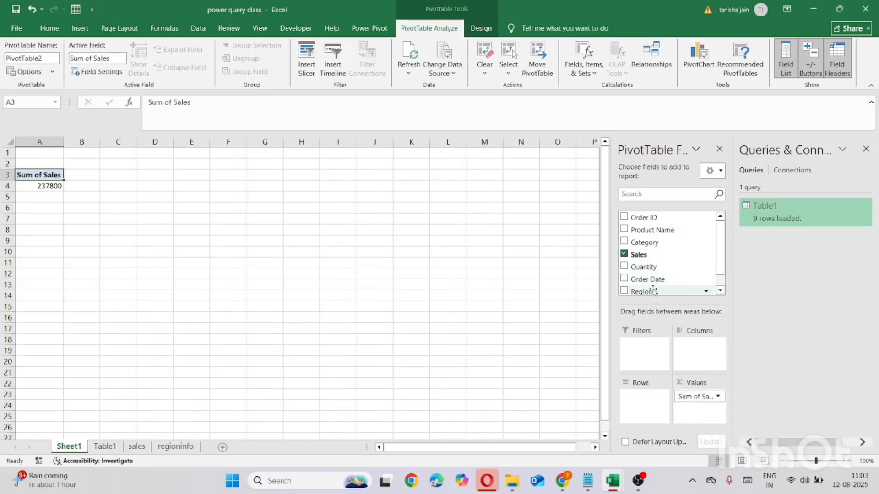
{"action": "left_click_drag", "start_coordinate": [653, 292], "coordinate": [650, 398]}
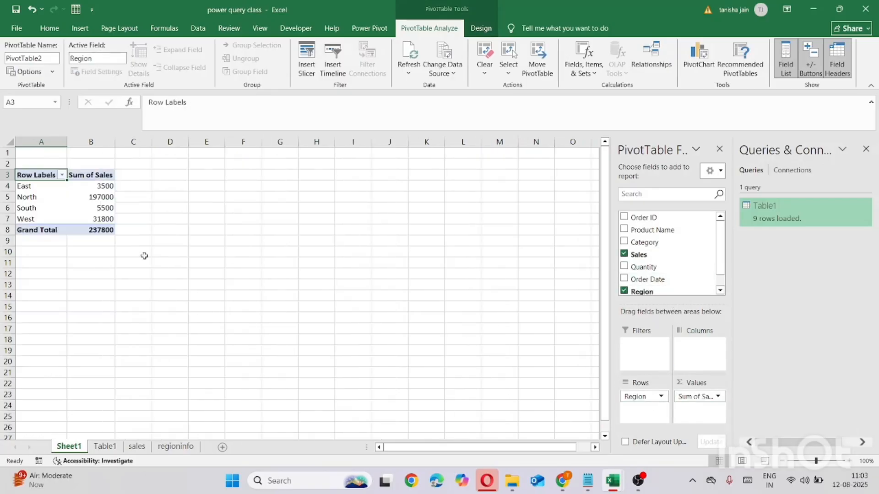
{"action": "mouse_move", "coordinate": [101, 219]}
- Draw a rounded rectangle about 6.2 cm high and 6.86 cm wide to the right of the PivotTable, starting around E7
{"action": "left_click", "coordinate": [81, 28]}
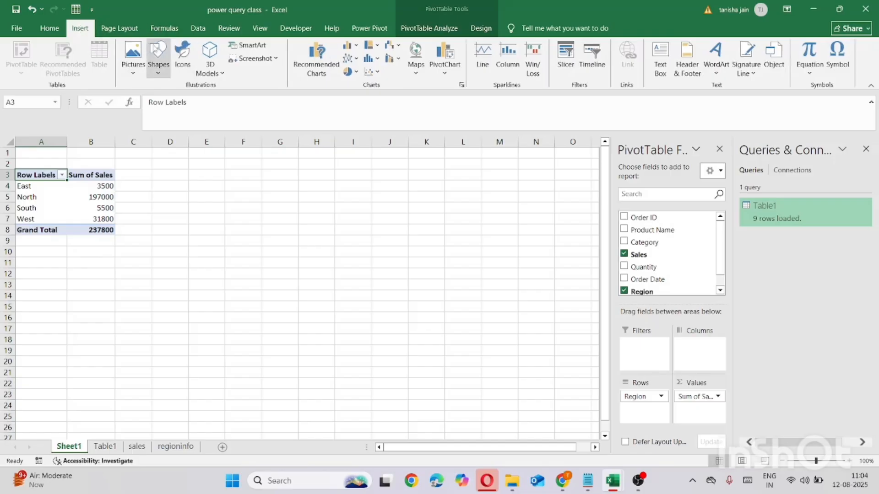
{"action": "left_click", "coordinate": [158, 57]}
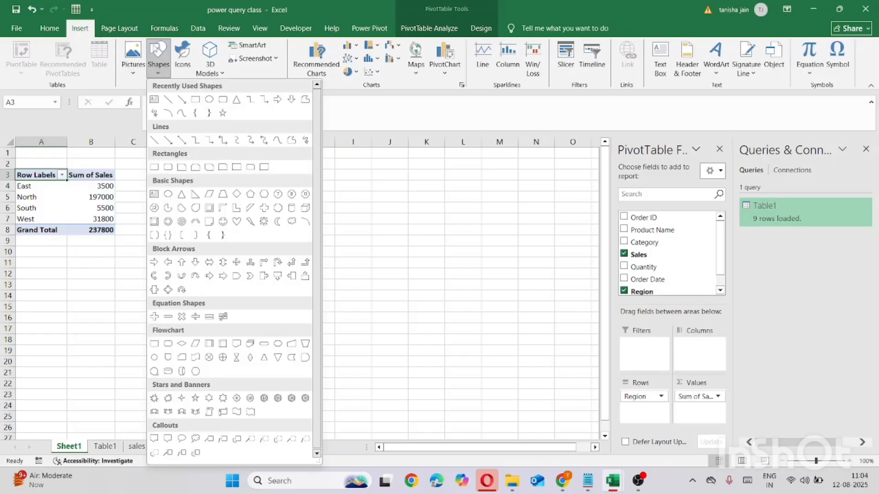
{"action": "left_click", "coordinate": [223, 100]}
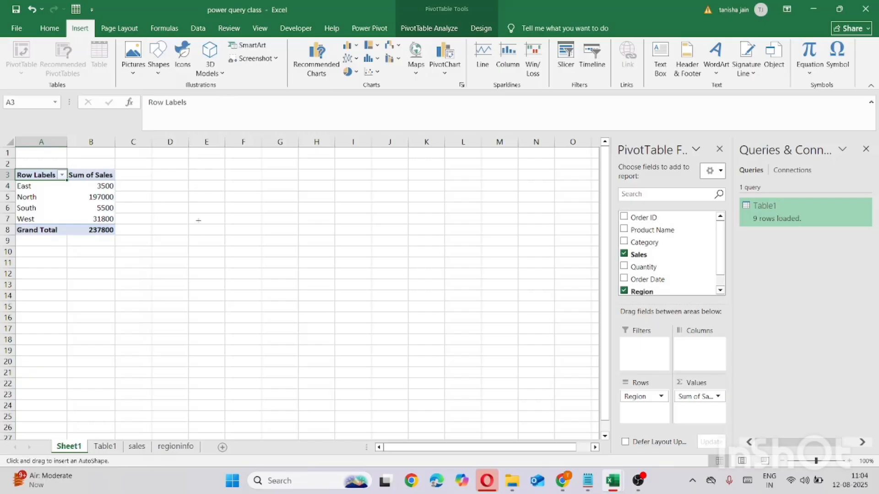
{"action": "left_click_drag", "start_coordinate": [198, 220], "coordinate": [347, 355]}
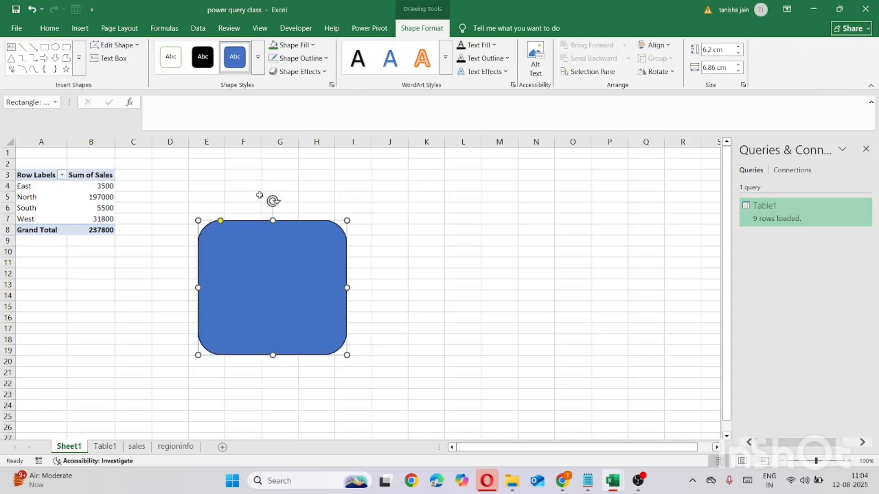
- Fill the large rounded rectangle with the light green theme color (third shade down) and remove its outline
{"action": "left_click", "coordinate": [306, 48]}
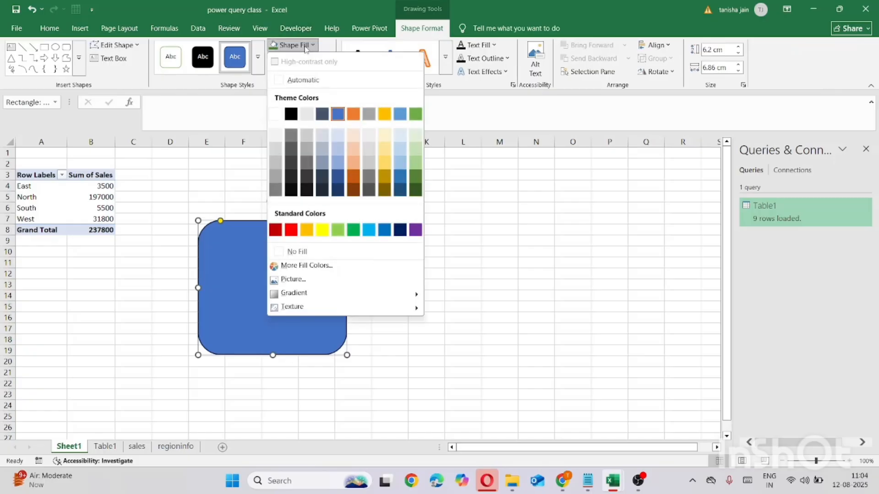
{"action": "left_click", "coordinate": [416, 164]}
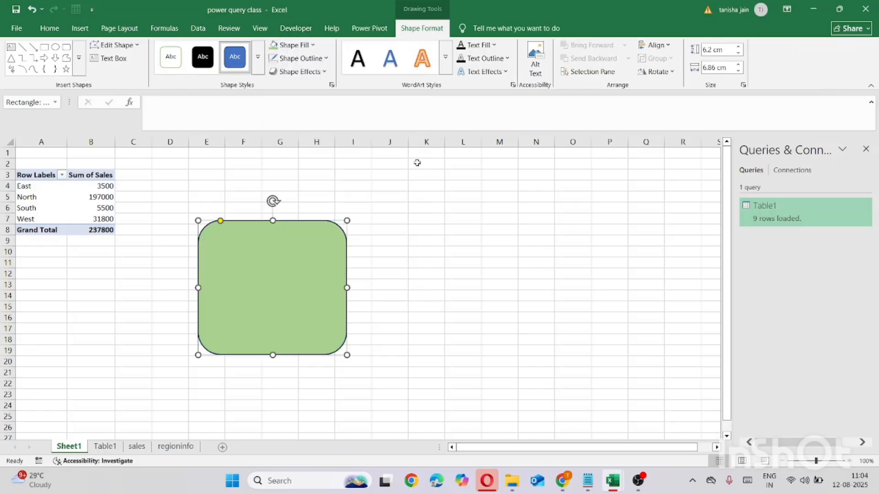
{"action": "left_click", "coordinate": [289, 61]}
{"action": "left_click", "coordinate": [300, 262]}
- Apply an outer shadow offset to the right to the large green rectangle
{"action": "left_click", "coordinate": [282, 73]}
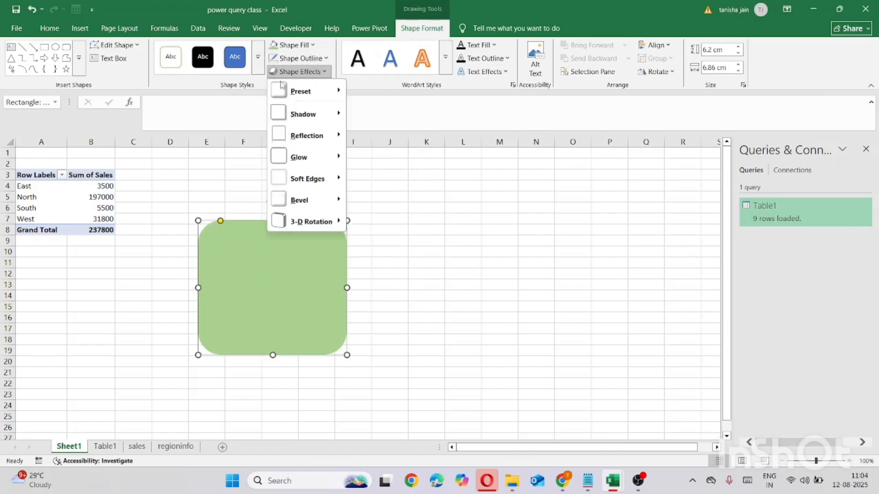
{"action": "mouse_move", "coordinate": [292, 112]}
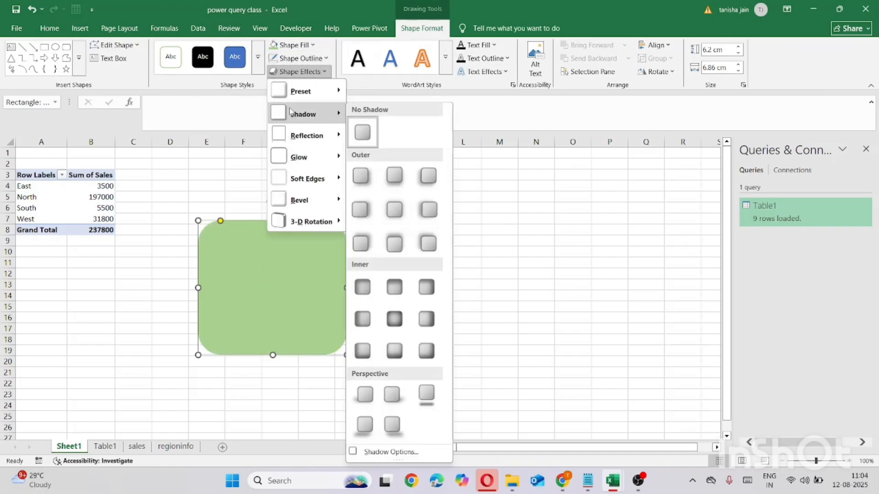
{"action": "left_click", "coordinate": [363, 208]}
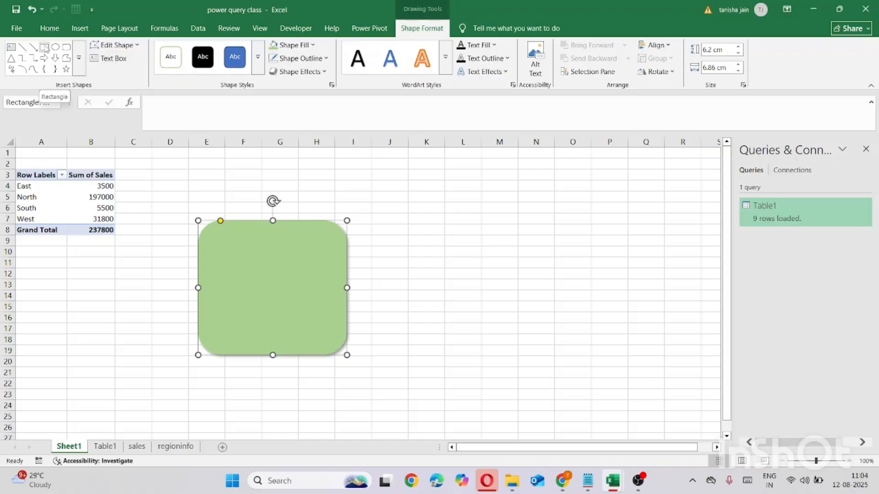
- Draw a rounded rectangle about 1.12 cm high and 5.25 cm wide near the green card's upper edge and label it TOTAL SALES
{"action": "left_click", "coordinate": [68, 48]}
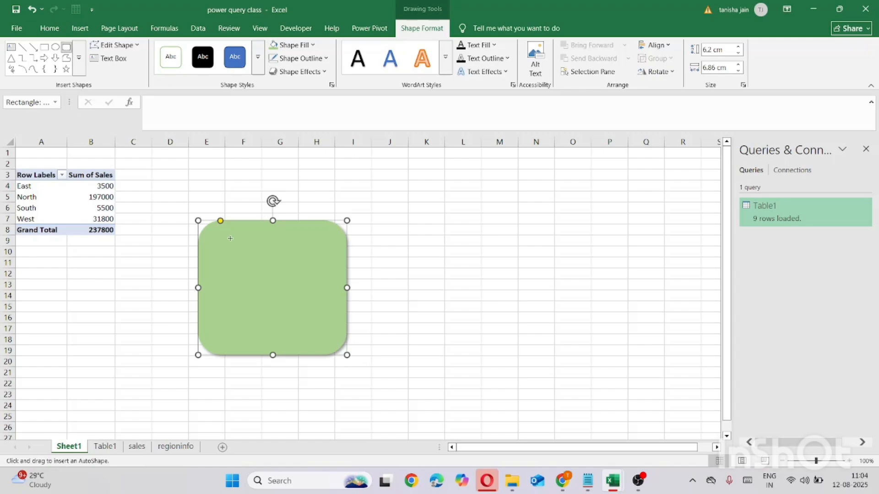
{"action": "mouse_move", "coordinate": [218, 235]}
{"action": "left_mouse_down"}
{"action": "mouse_move", "coordinate": [332, 259]}
{"action": "mouse_move", "coordinate": [290, 250]}
{"action": "mouse_move", "coordinate": [296, 250]}
{"action": "left_mouse_up"}
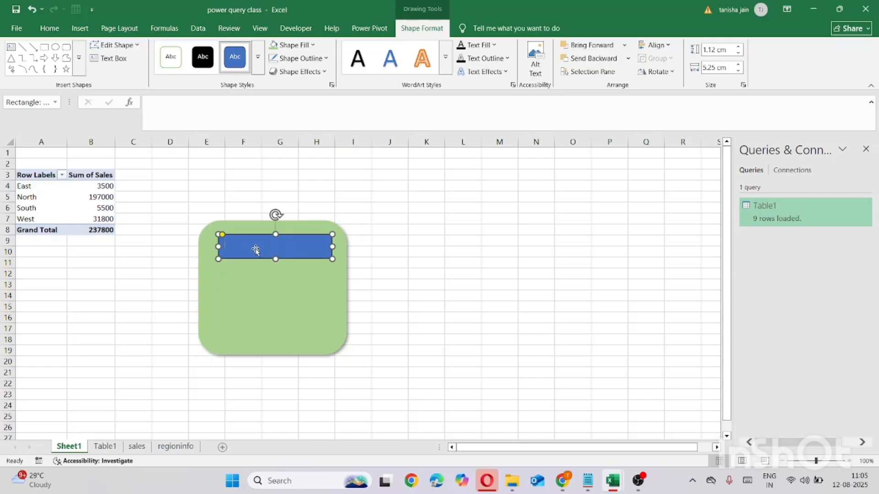
{"action": "type", "text": "TOTAL"}
{"action": "type", "text": " DAL"}
{"action": "key", "text": "BackSpace"}
{"action": "key", "text": "BackSpace"}
{"action": "key", "text": "BackSpace"}
{"action": "key", "text": "BackSpace"}
{"action": "type", "text": "SAL"}
{"action": "key", "text": "BackSpace"}
{"action": "key", "text": "BackSpace"}
{"action": "key", "text": "BackSpace"}
{"action": "type", "text": "SALES"}
- Format the TOTAL SALES label text as 18 pt, bold and horizontally centered
{"action": "left_click", "coordinate": [49, 28]}
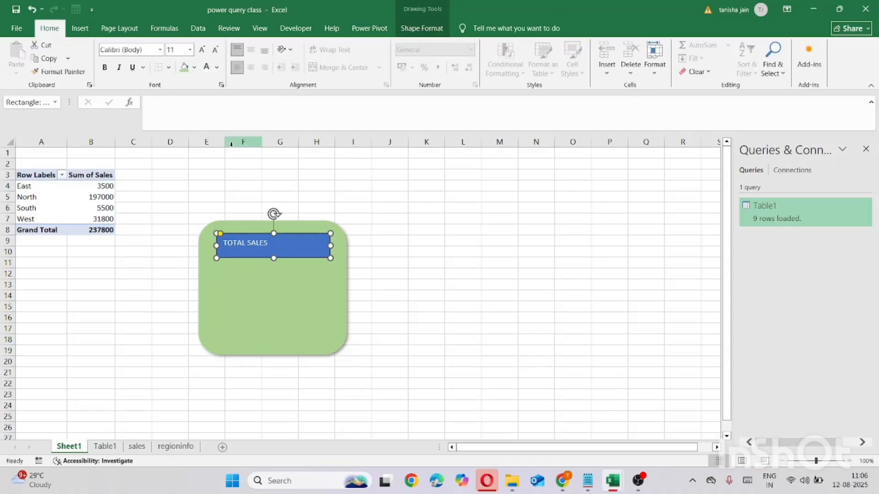
{"action": "left_click", "coordinate": [190, 51]}
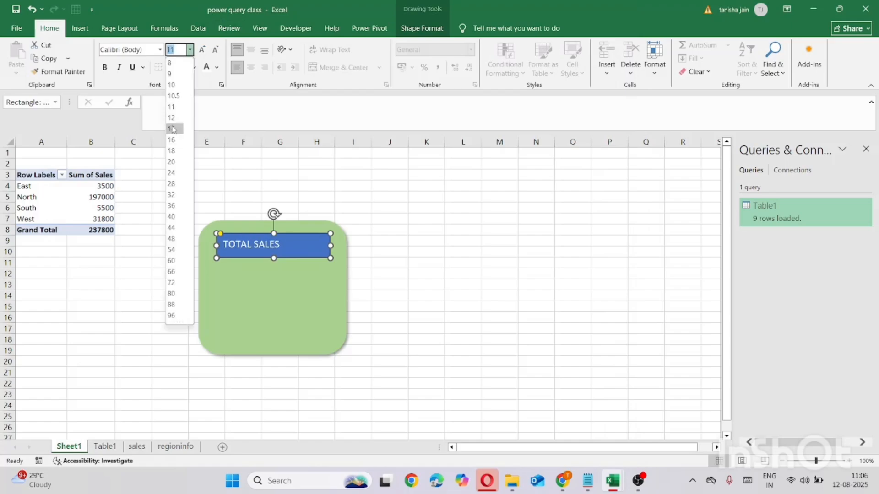
{"action": "left_click", "coordinate": [176, 155]}
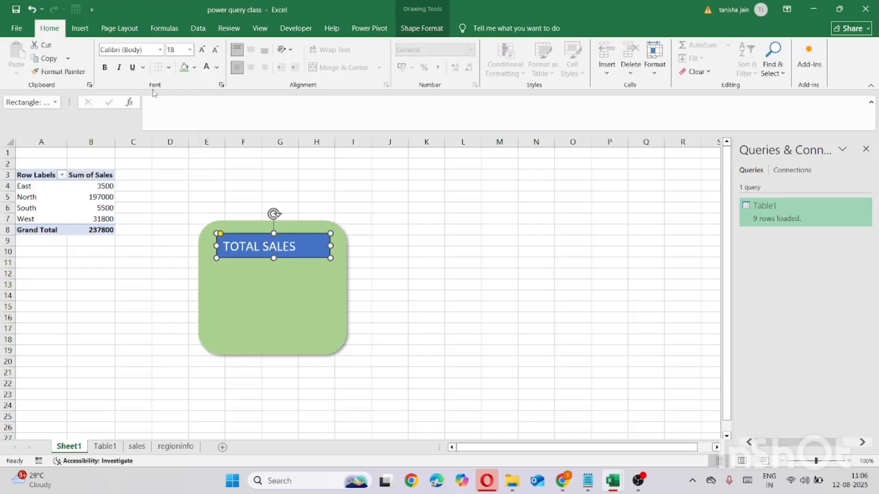
{"action": "left_click", "coordinate": [105, 67]}
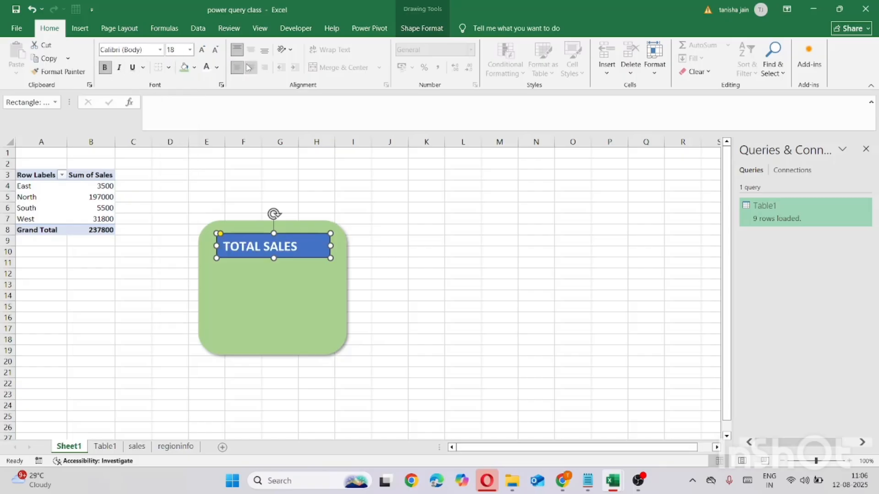
{"action": "left_click", "coordinate": [250, 68]}
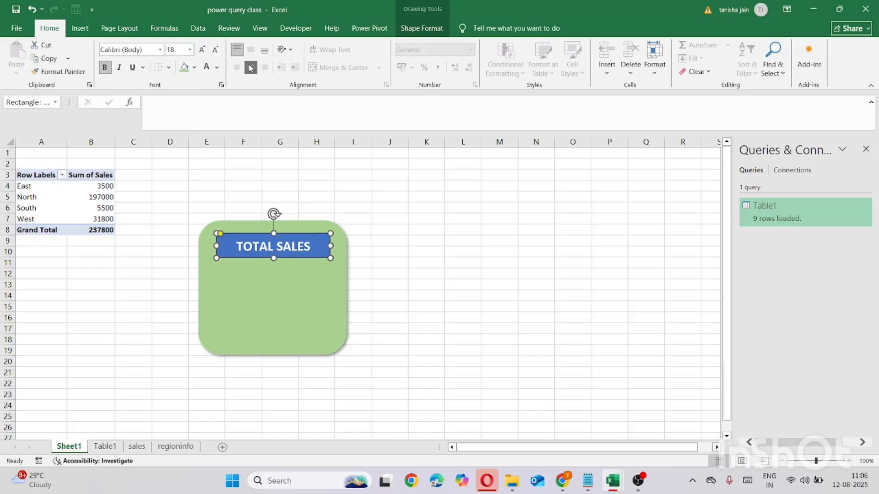
- Fill the TOTAL SALES shape with the dark gold theme color and remove its outline
{"action": "left_click", "coordinate": [193, 68]}
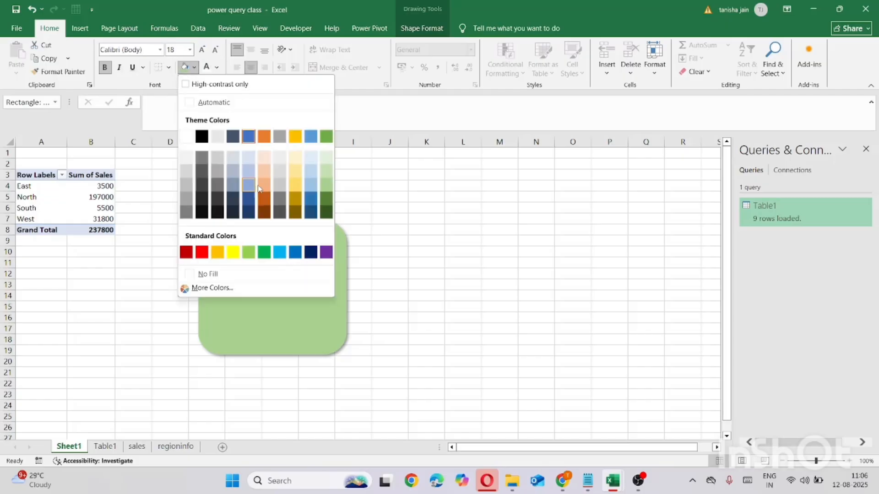
{"action": "left_click", "coordinate": [295, 199]}
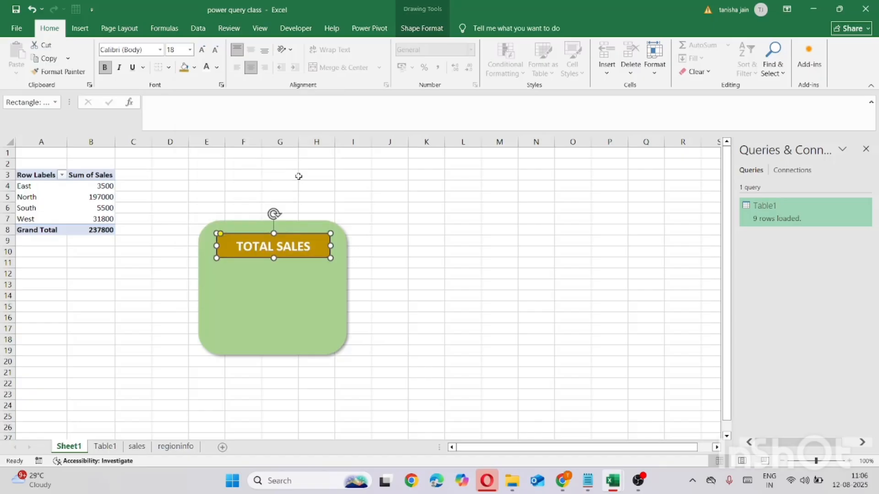
{"action": "left_click", "coordinate": [408, 29]}
{"action": "left_click", "coordinate": [292, 59]}
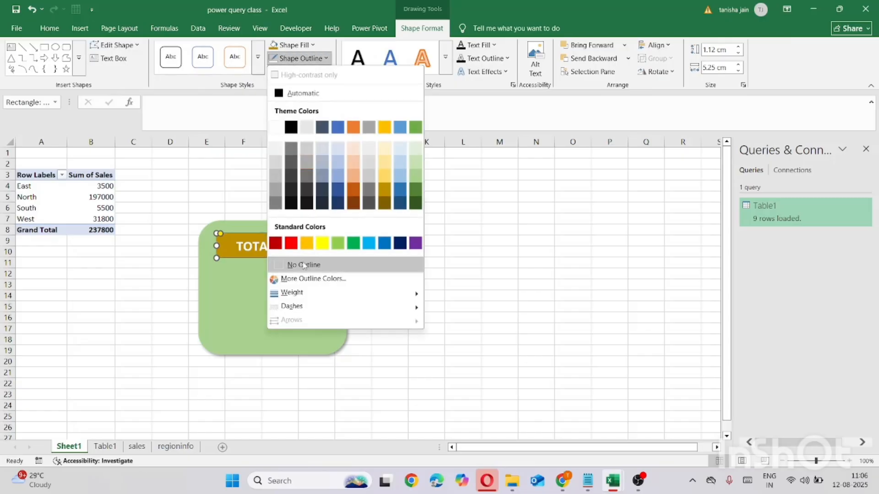
{"action": "left_click", "coordinate": [303, 264]}
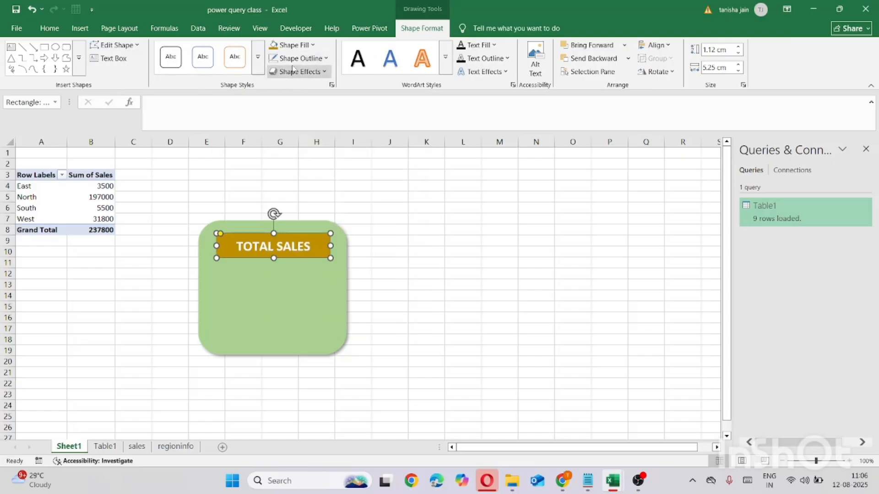
- Apply an outer shadow offset to the bottom right to the TOTAL SALES shape
{"action": "left_click", "coordinate": [297, 71]}
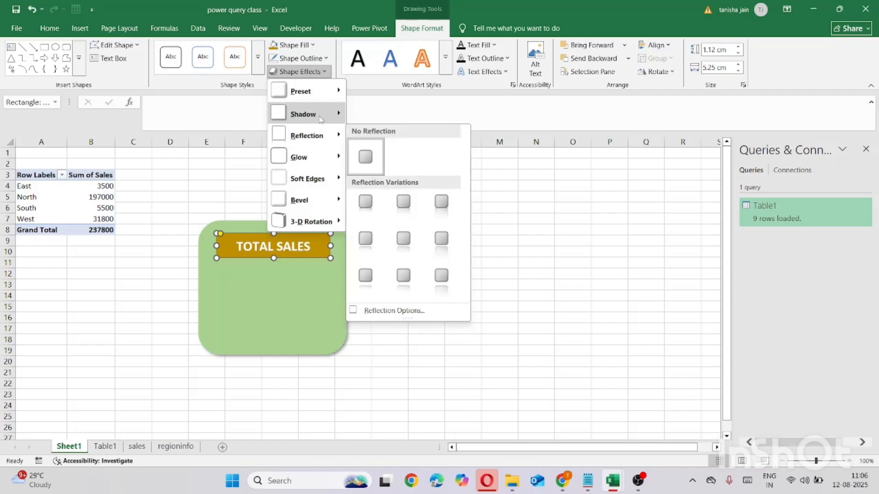
{"action": "mouse_move", "coordinate": [321, 120]}
{"action": "left_click", "coordinate": [360, 170]}
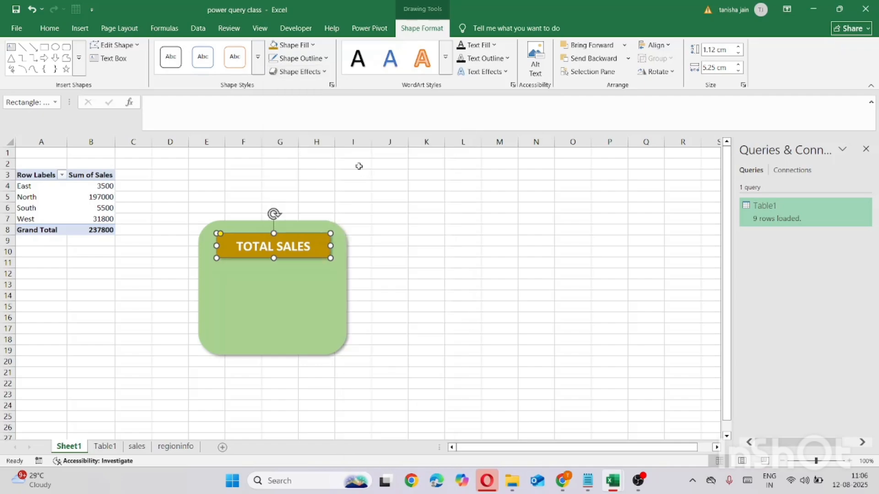
- Duplicate the TOTAL SALES shape and place the copy directly below the original on the green card
{"action": "left_click", "coordinate": [297, 278]}
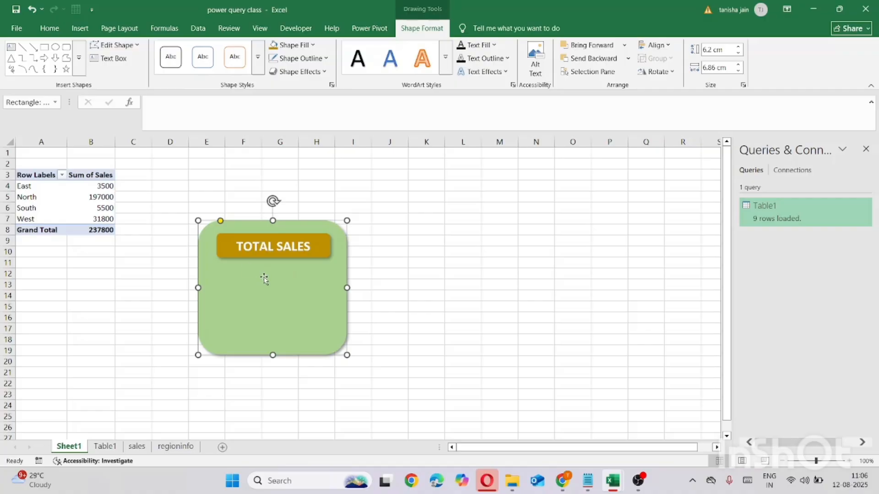
{"action": "left_click", "coordinate": [313, 247]}
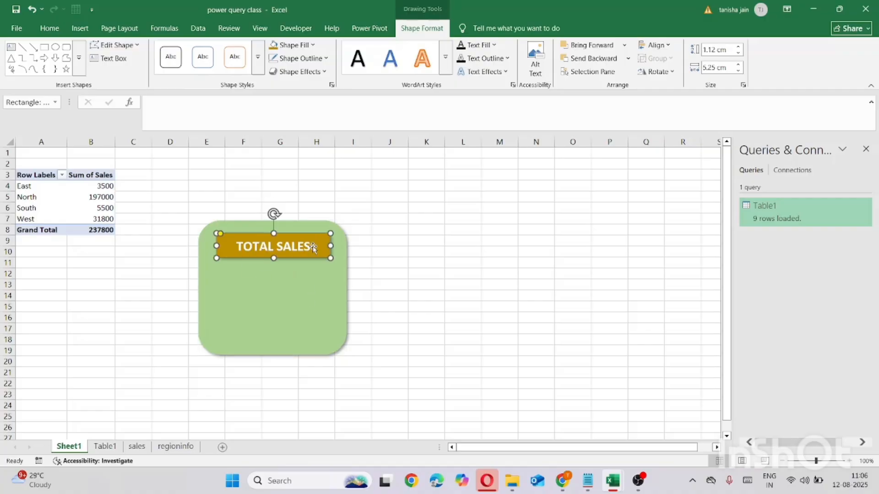
{"action": "key", "text": "ctrl+d"}
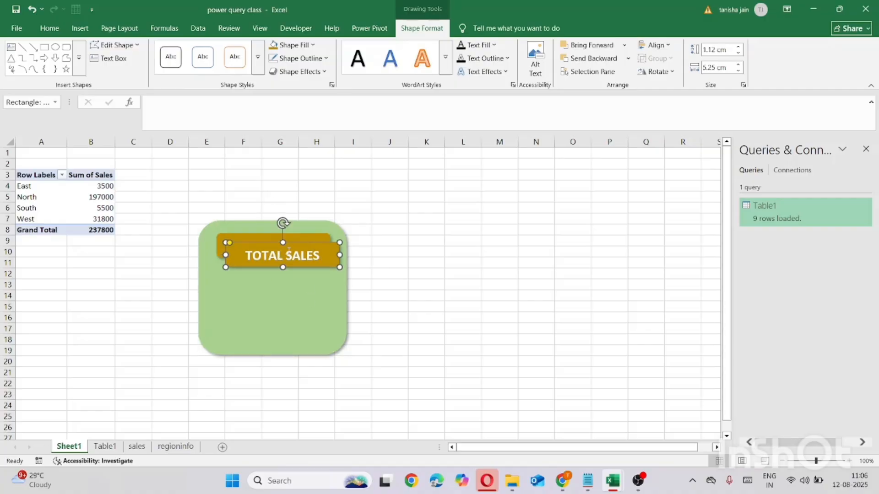
{"action": "left_click_drag", "start_coordinate": [284, 260], "coordinate": [312, 285]}
{"action": "left_click", "coordinate": [322, 261]}
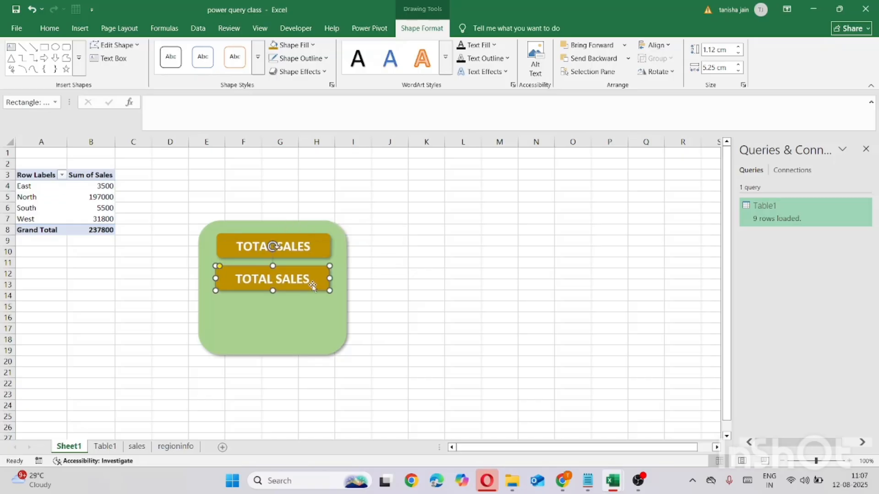
- Clear all the text from the duplicated gold shape
{"action": "double_click", "coordinate": [306, 280]}
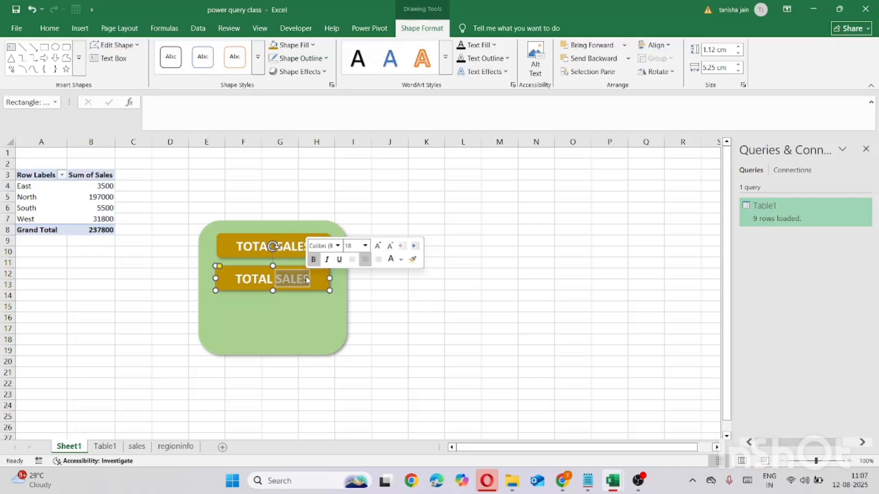
{"action": "key", "text": "BackSpace"}
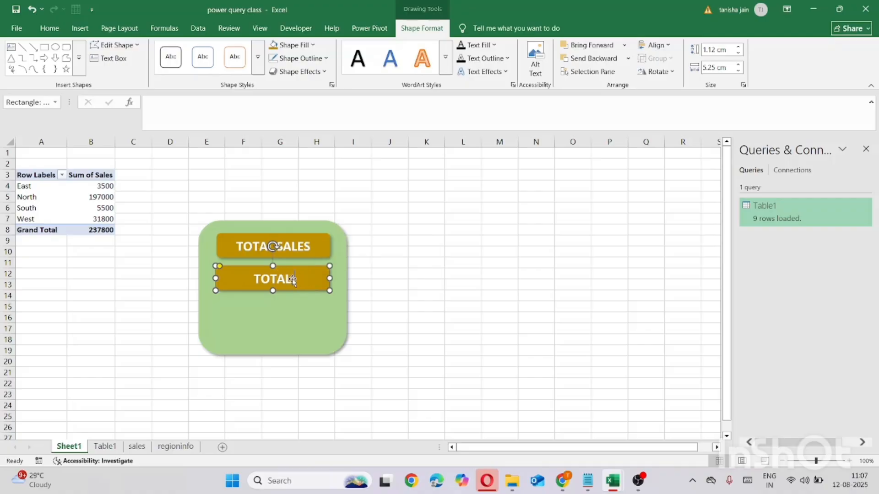
{"action": "key", "text": "BackSpace"}
{"action": "key", "text": "BackSpace"}
- Enter a formula in cell F2 that references the PivotTable's grand total, =GETPIVOTDATA("Sales",$A$3)
{"action": "left_click", "coordinate": [229, 161]}
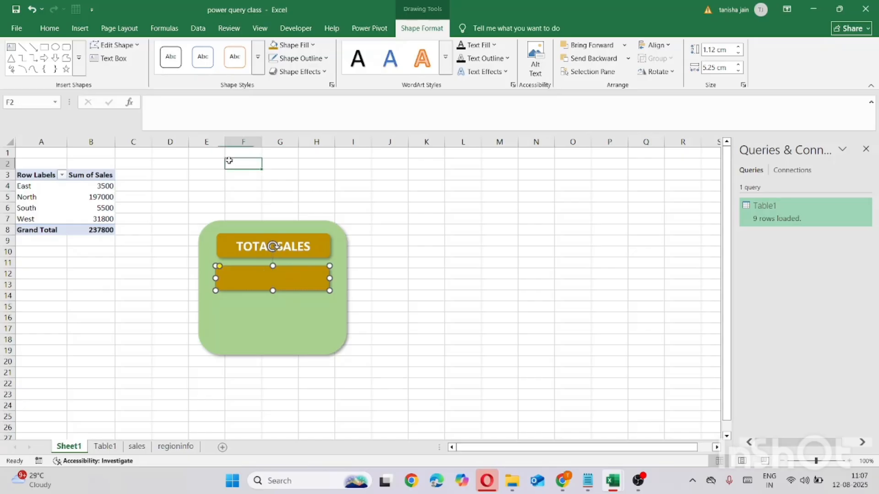
{"action": "type", "text": "="}
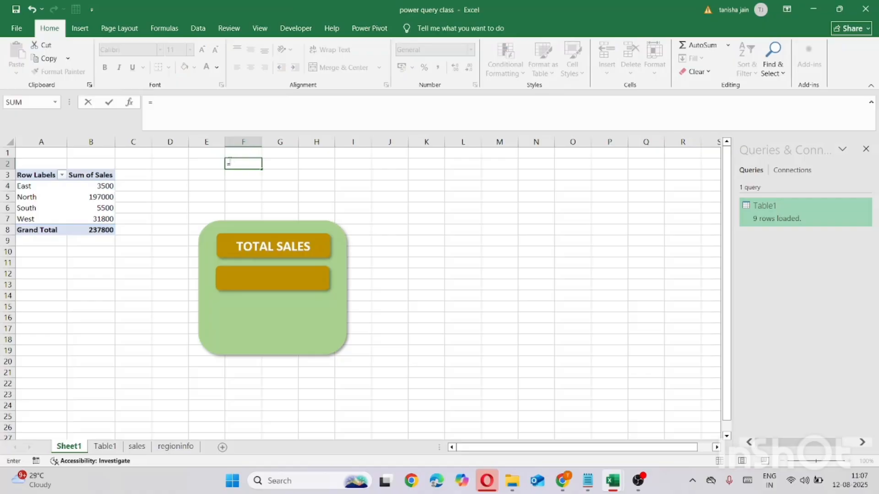
{"action": "left_click", "coordinate": [100, 229]}
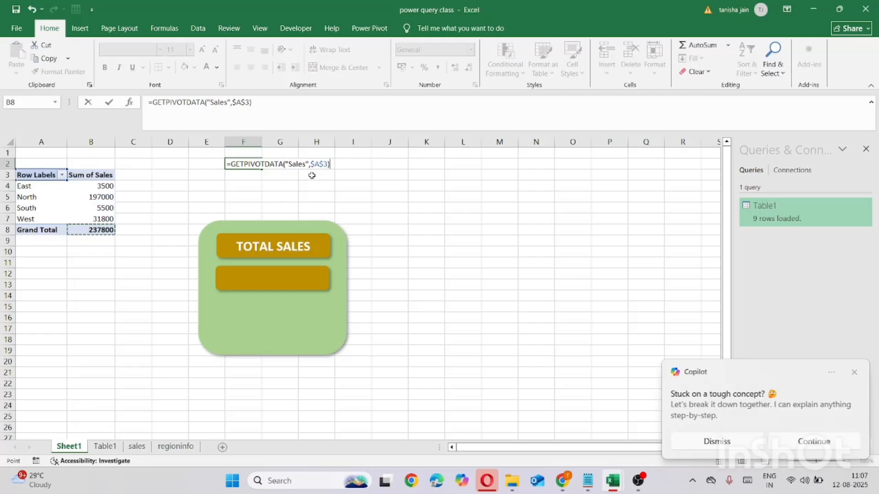
{"action": "key", "text": "Return"}
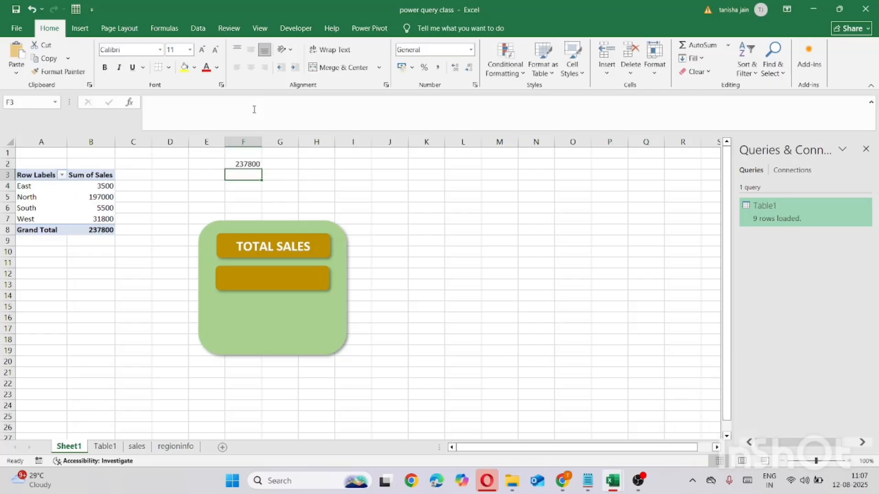
{"action": "left_click", "coordinate": [251, 166]}
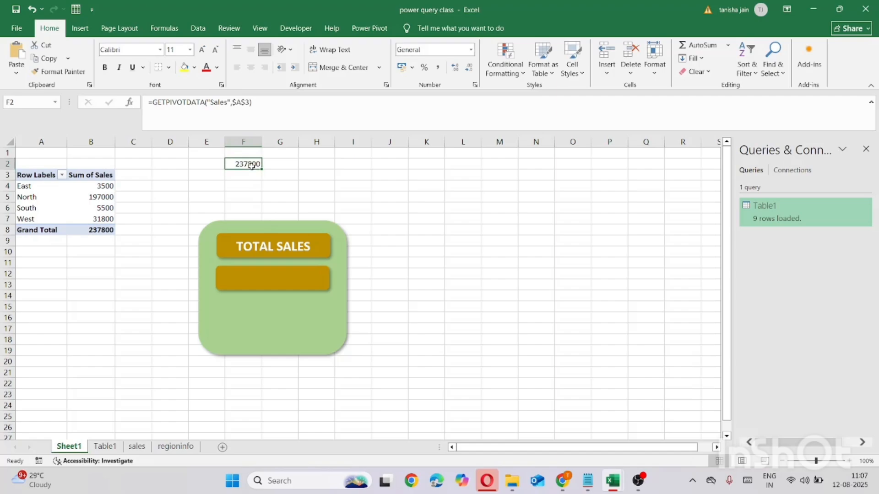
{"action": "left_click", "coordinate": [244, 188]}
- Link the empty gold shape below TOTAL SALES to cell F2 with the formula =$F$2
{"action": "left_click", "coordinate": [253, 281]}
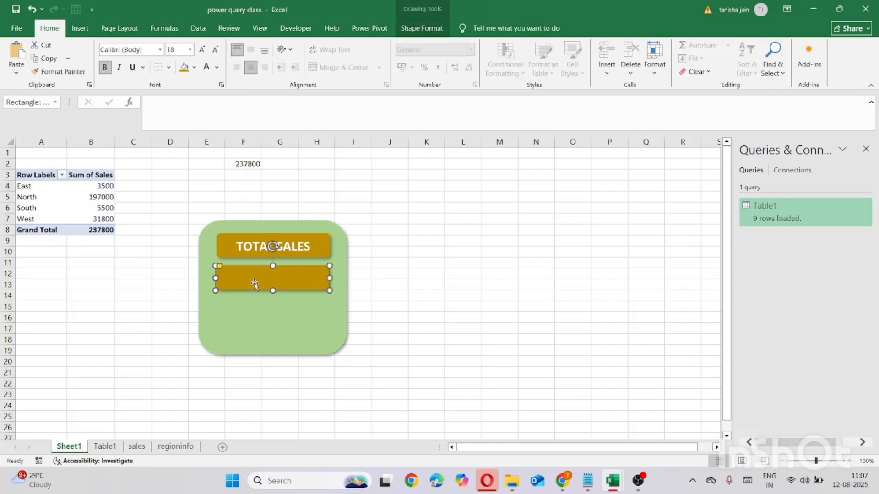
{"action": "left_click", "coordinate": [169, 109]}
{"action": "type", "text": "="}
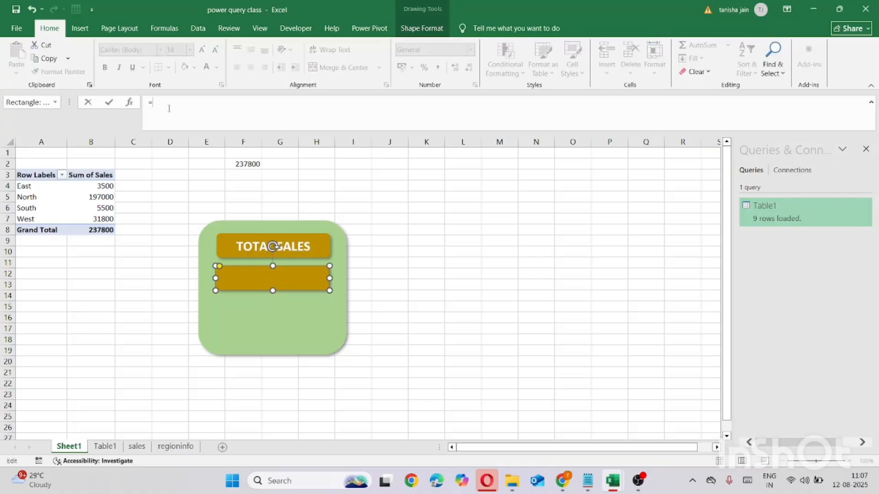
{"action": "left_click", "coordinate": [247, 165]}
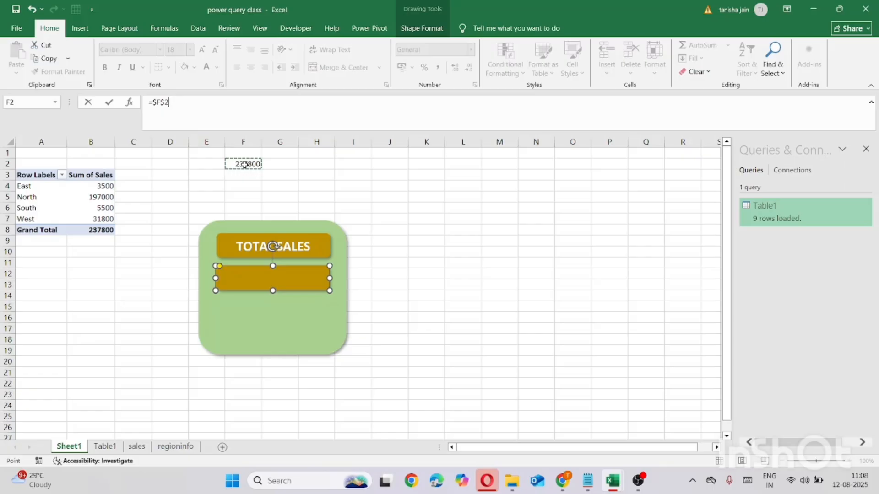
{"action": "key", "text": "Return"}
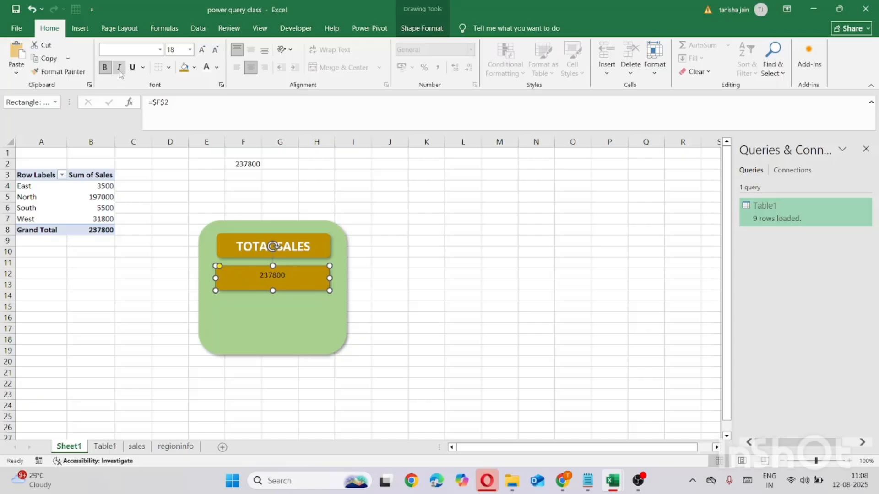
- Format the number in the linked shape as bold, size 24, with a white font color
{"action": "left_click", "coordinate": [189, 50]}
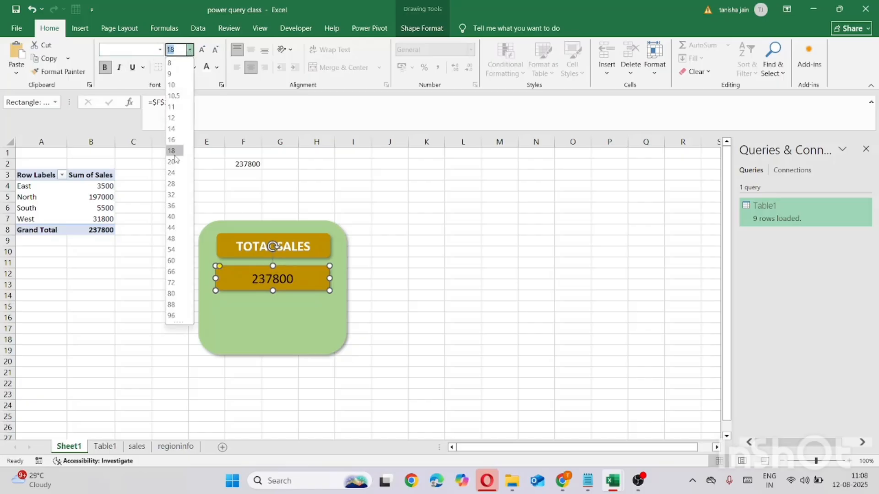
{"action": "left_click", "coordinate": [173, 174]}
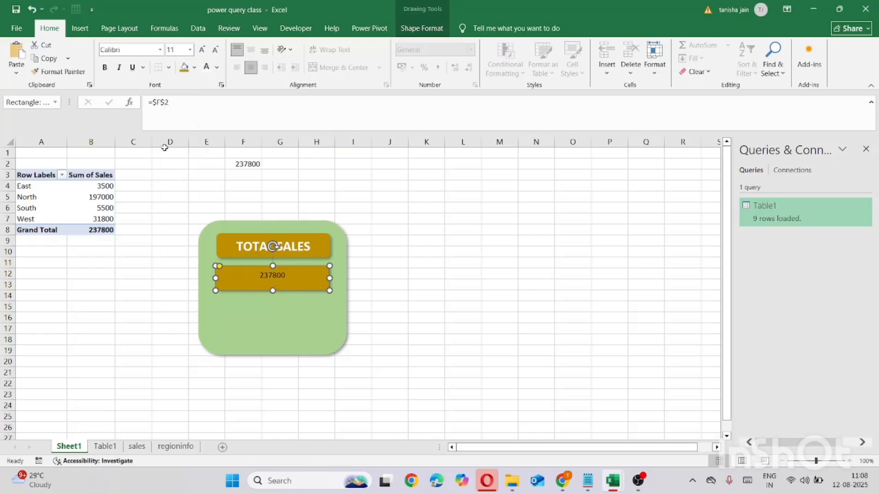
{"action": "left_click", "coordinate": [109, 67]}
{"action": "left_click", "coordinate": [109, 67]}
{"action": "left_click", "coordinate": [190, 49]}
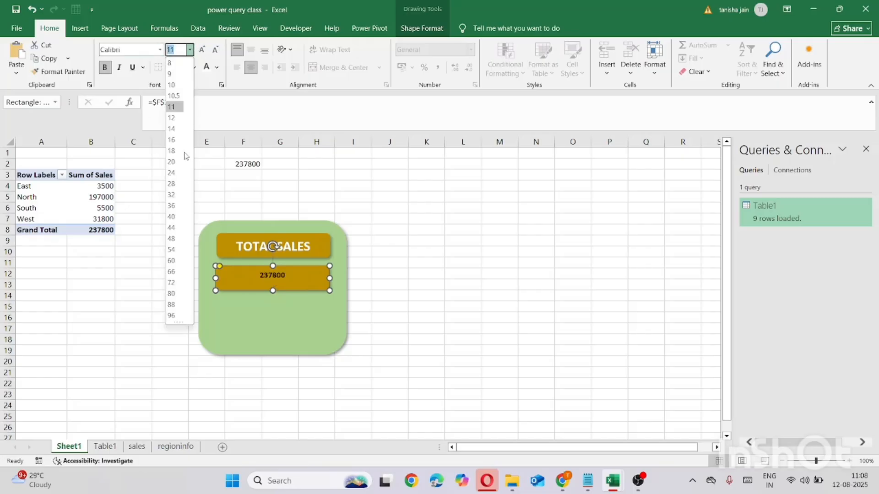
{"action": "left_click", "coordinate": [172, 174]}
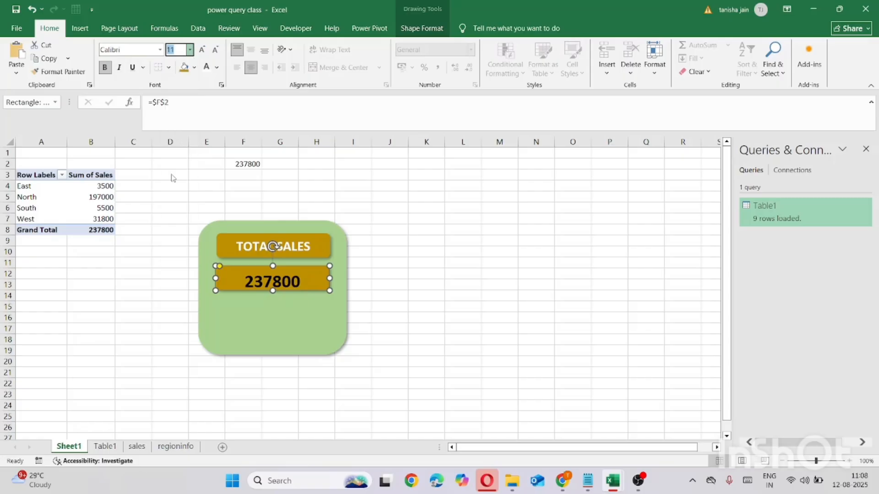
{"action": "left_click", "coordinate": [217, 67]}
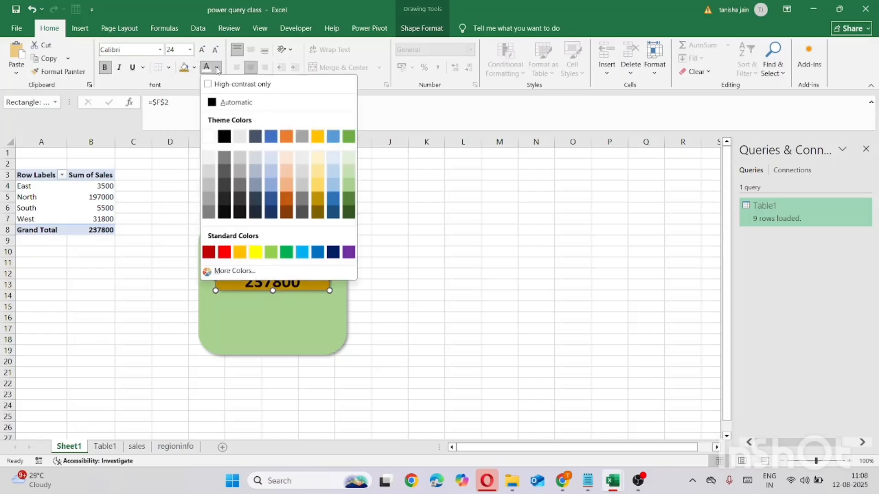
{"action": "left_click", "coordinate": [209, 136]}
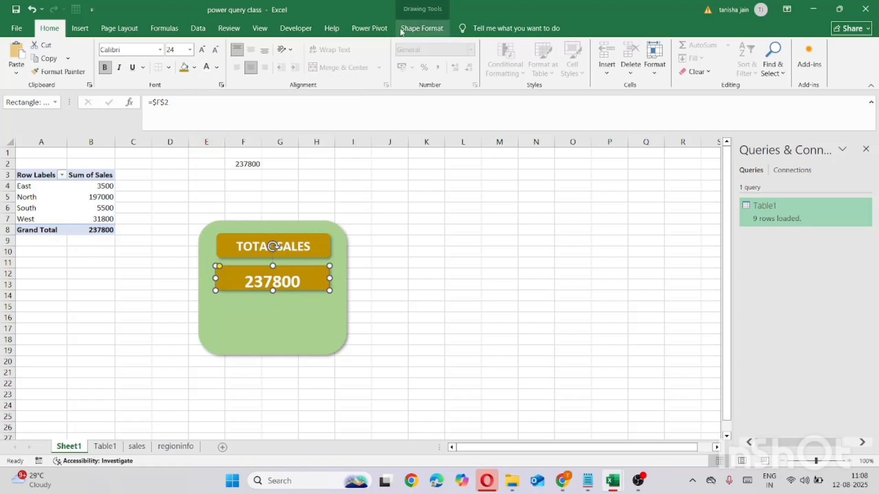
- Fill the linked number shape with the theme color Blue, Accent 5, Darker 25%, and deselect it
{"action": "left_click", "coordinate": [418, 25]}
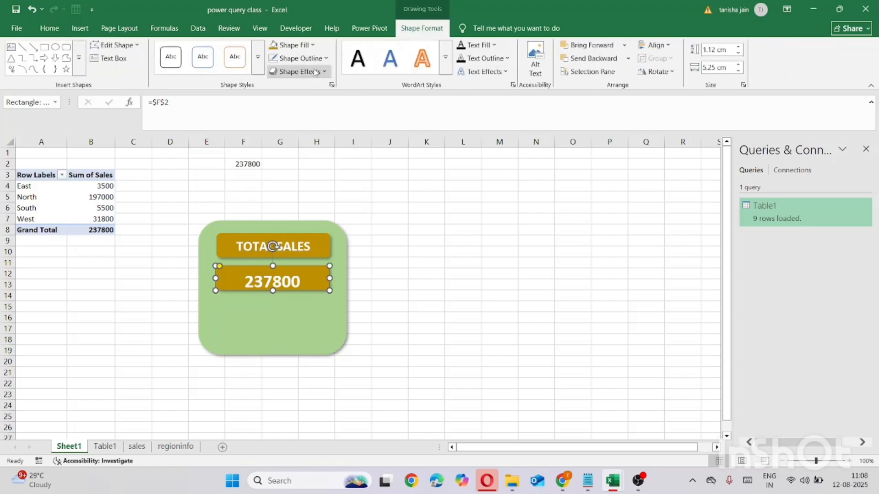
{"action": "left_click", "coordinate": [301, 46]}
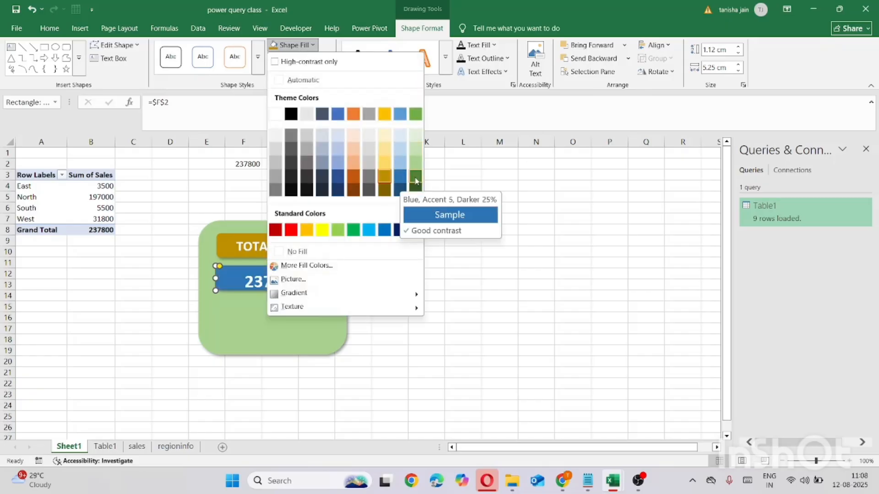
{"action": "left_click", "coordinate": [401, 179]}
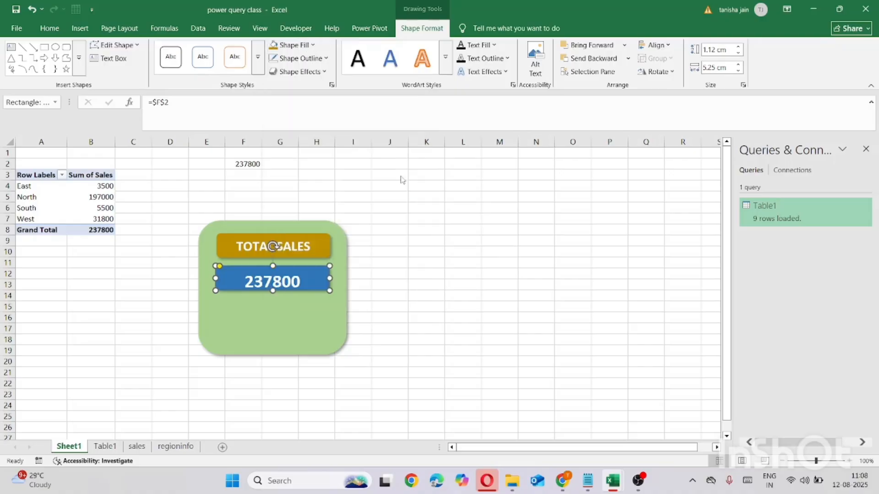
{"action": "left_click", "coordinate": [275, 345]}
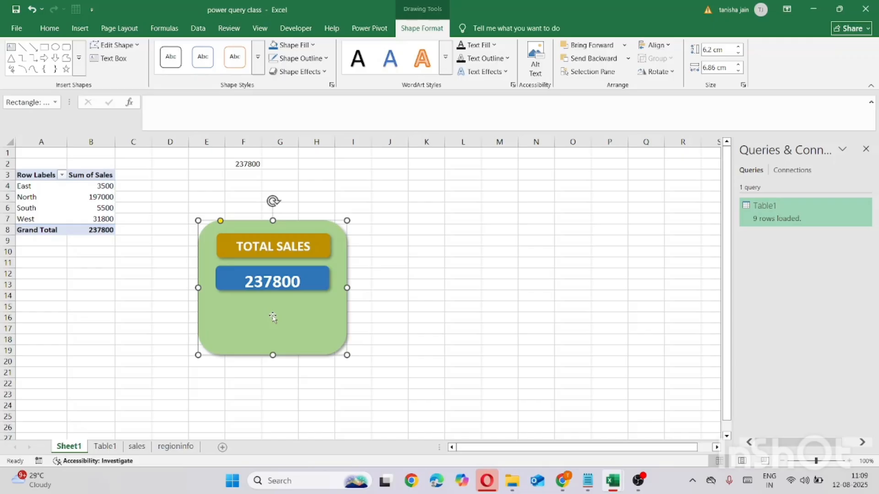
{"action": "left_click", "coordinate": [394, 230]}
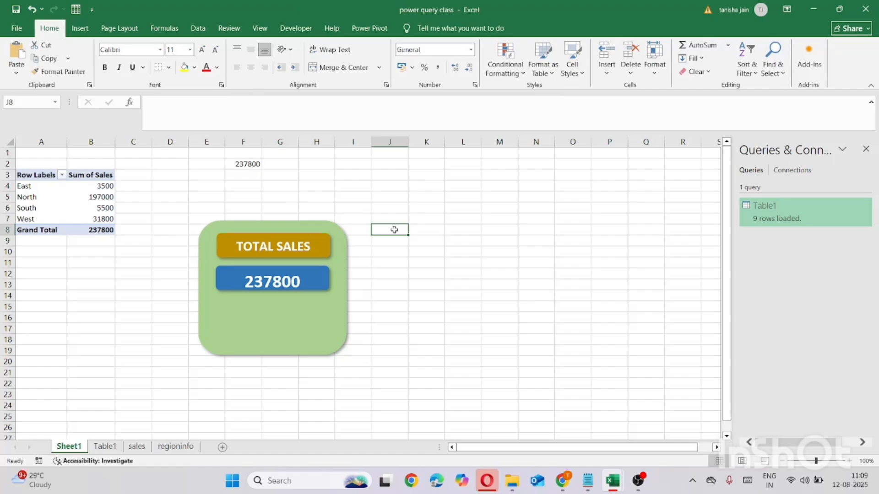
- Insert a column sparkline of the regional sales B4:B7 in cell B15 and mark its high point
{"action": "left_click_drag", "start_coordinate": [82, 185], "coordinate": [100, 219]}
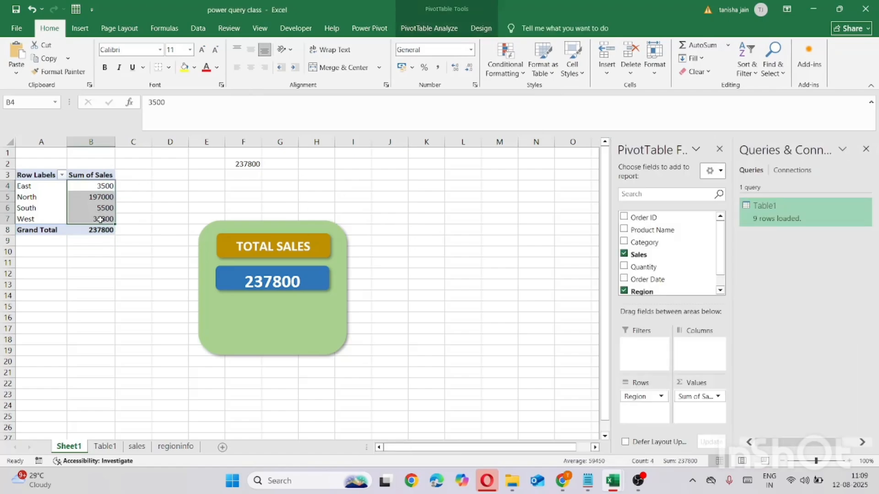
{"action": "left_click", "coordinate": [80, 31]}
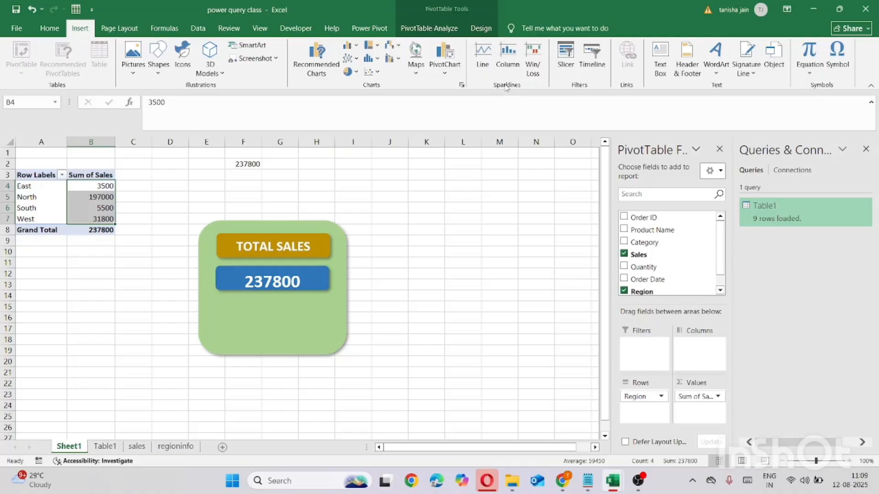
{"action": "left_click", "coordinate": [510, 64]}
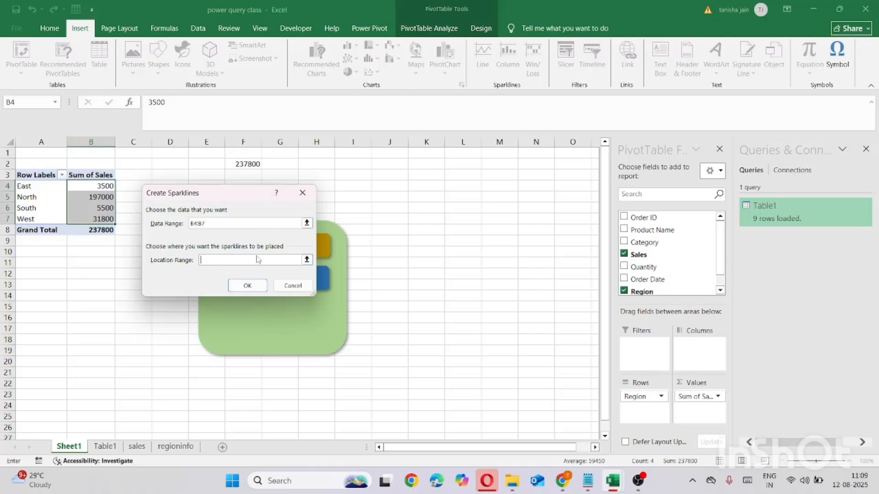
{"action": "left_click", "coordinate": [103, 307]}
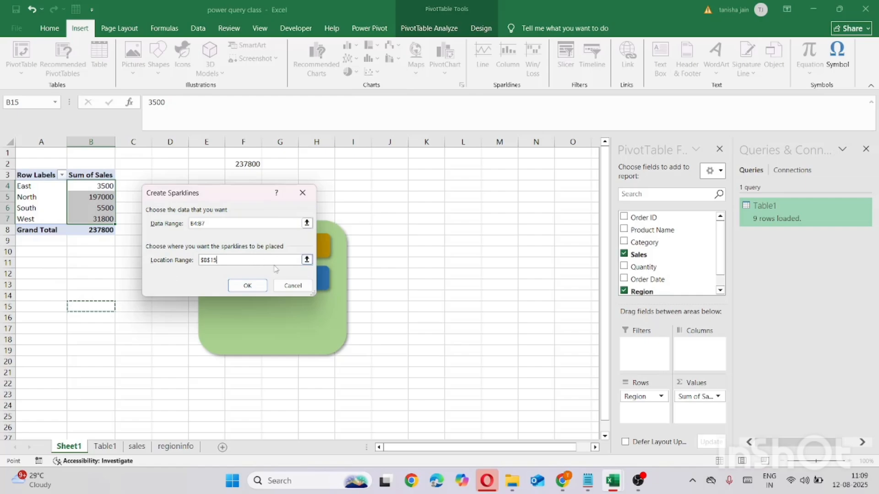
{"action": "left_click", "coordinate": [244, 286]}
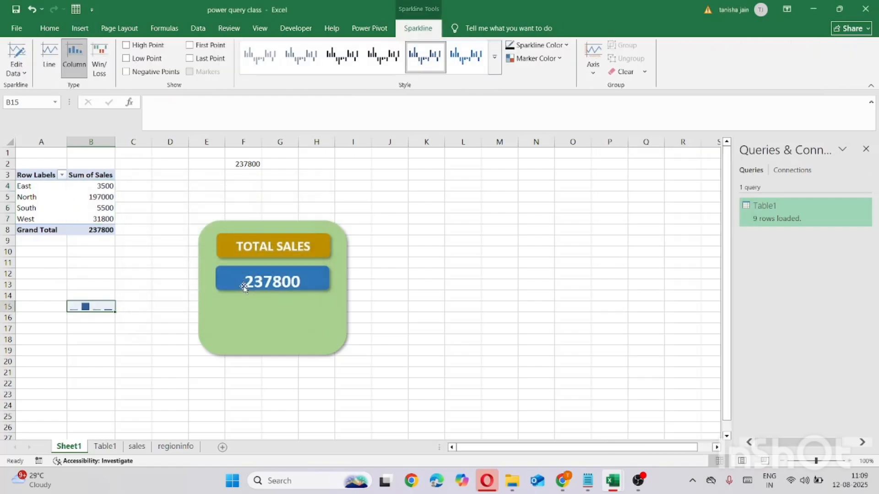
{"action": "left_click", "coordinate": [127, 45]}
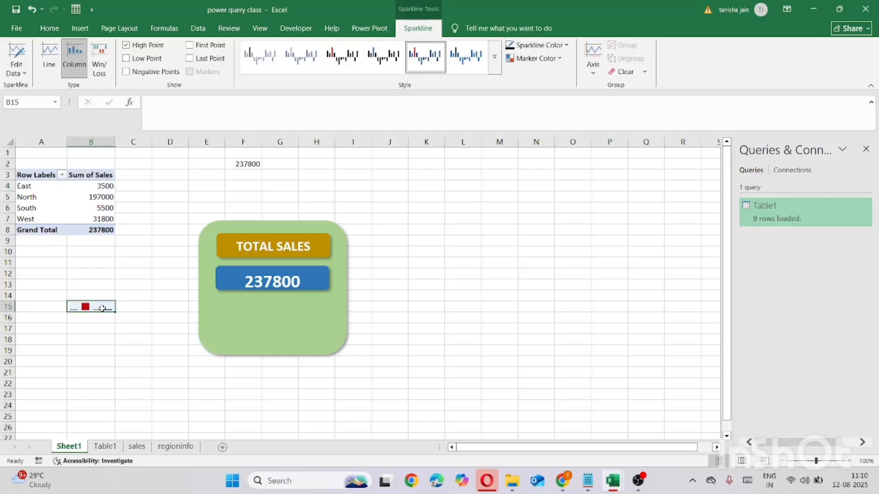
- Copy the sparkline cell B15 and paste it as a picture over the same cell
{"action": "key", "text": "ctrl+c"}
{"action": "key", "text": "ctrl+v"}
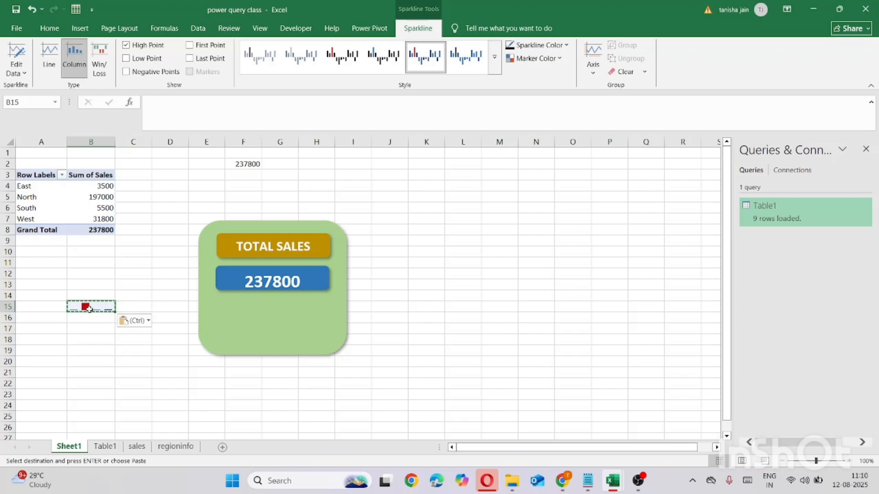
{"action": "left_click", "coordinate": [253, 321]}
{"action": "key", "text": "ctrl+v"}
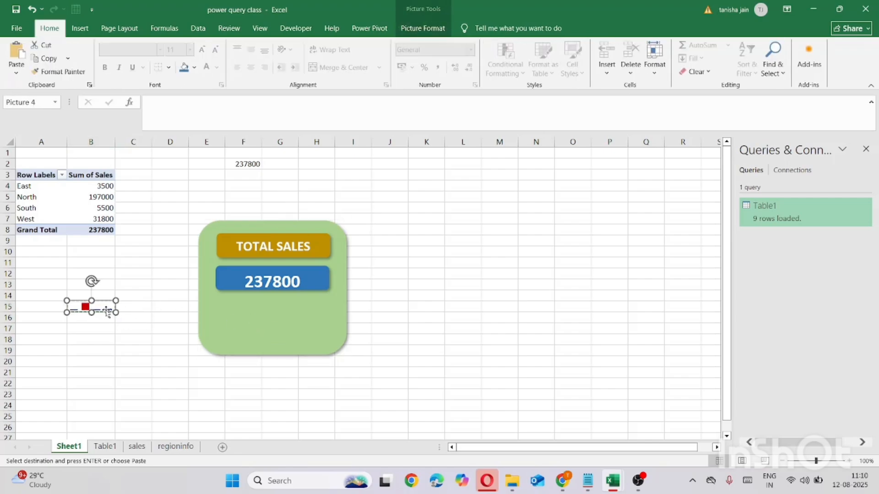
{"action": "mouse_move", "coordinate": [101, 307]}
{"action": "left_mouse_down"}
{"action": "mouse_move", "coordinate": [222, 307]}
{"action": "mouse_move", "coordinate": [300, 326]}
{"action": "mouse_move", "coordinate": [94, 304]}
{"action": "mouse_move", "coordinate": [103, 310]}
{"action": "left_mouse_up"}
{"action": "left_click", "coordinate": [137, 360]}
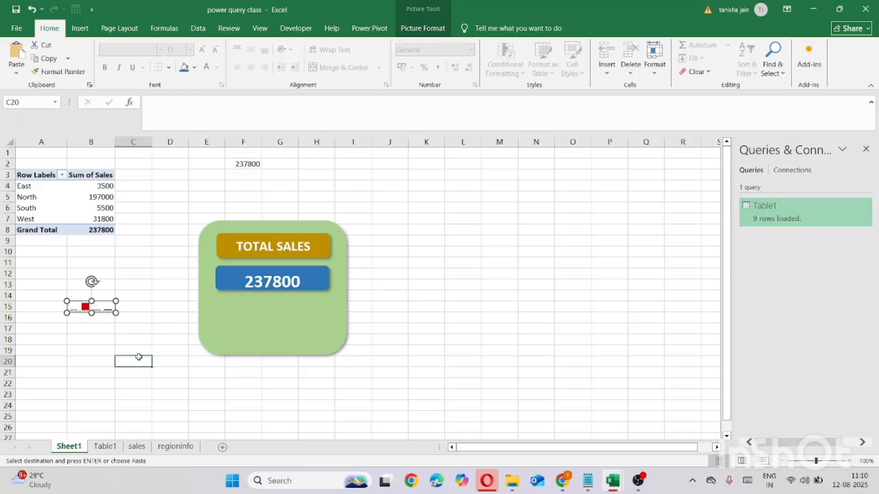
{"action": "left_click", "coordinate": [98, 311]}
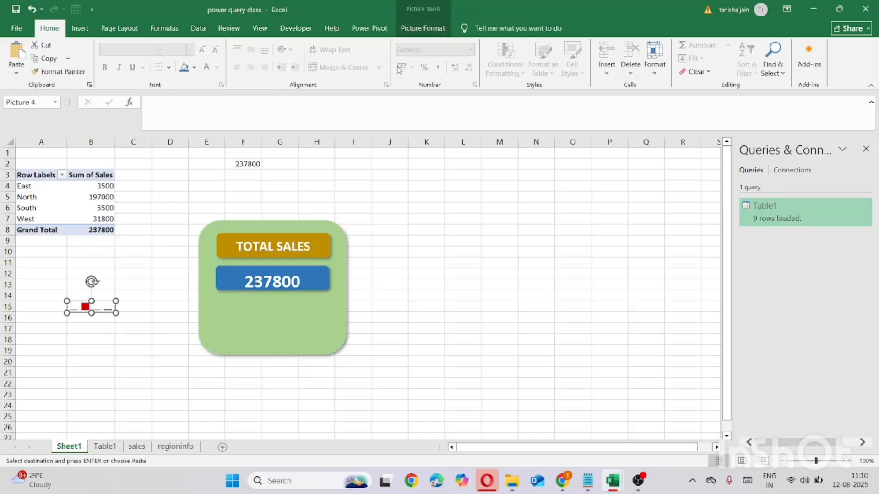
{"action": "left_click", "coordinate": [422, 30]}
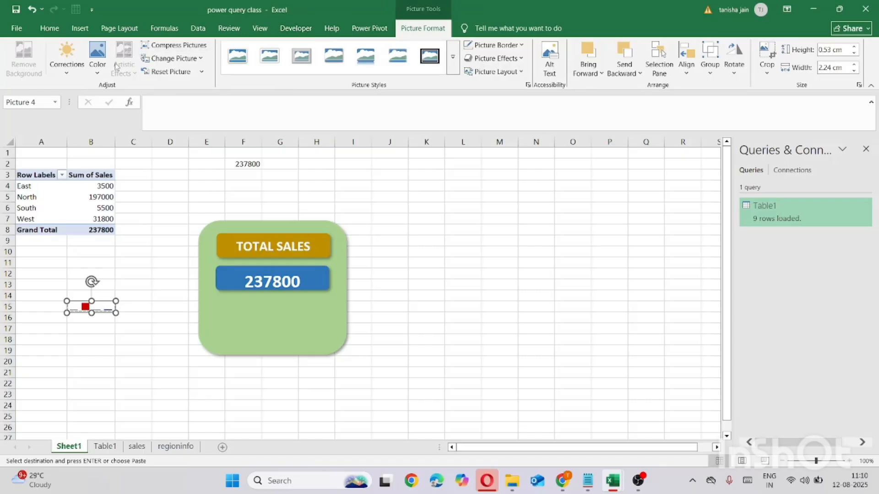
{"action": "left_click", "coordinate": [98, 69]}
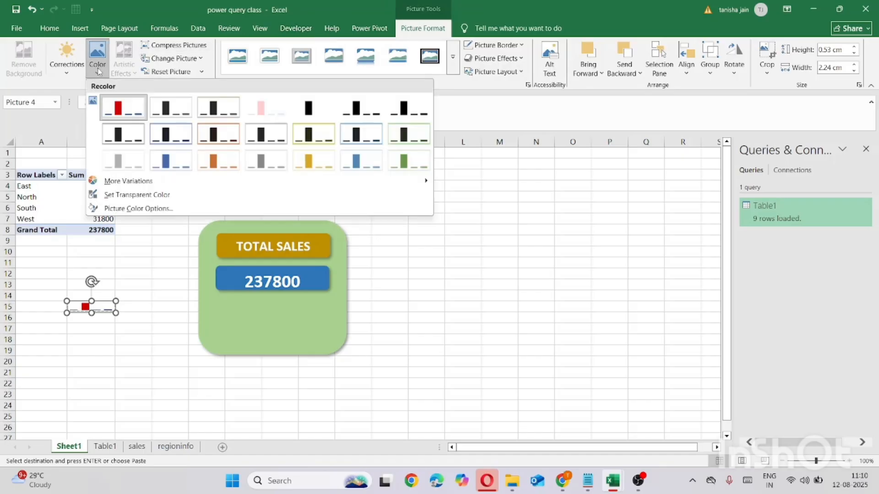
{"action": "left_click", "coordinate": [98, 69]}
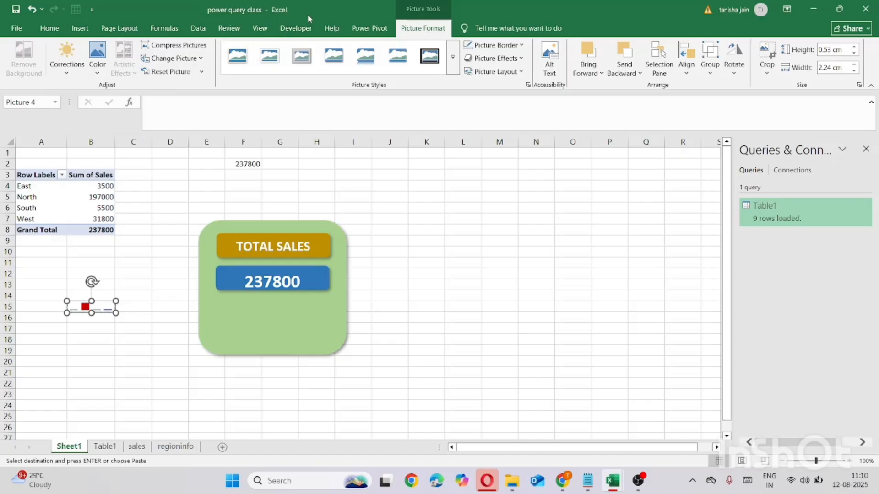
- Fill the background of the sparkline picture with the current blue fill color
{"action": "left_click", "coordinate": [49, 28]}
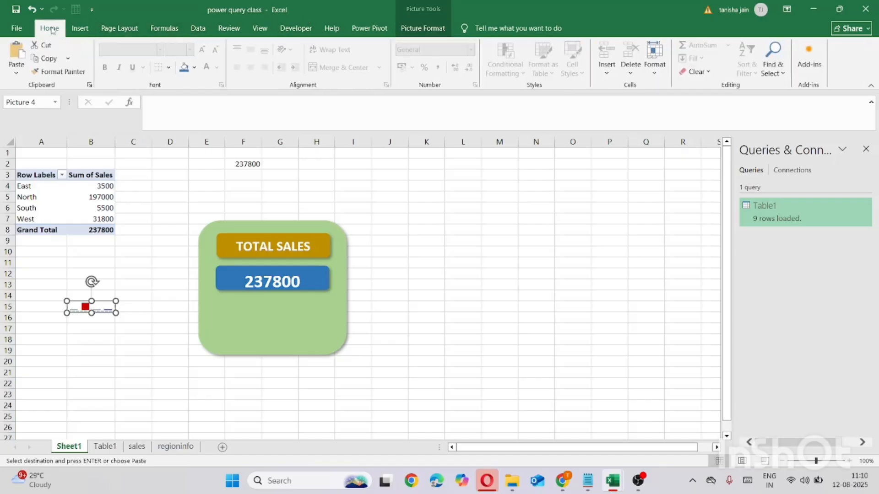
{"action": "left_click", "coordinate": [184, 68]}
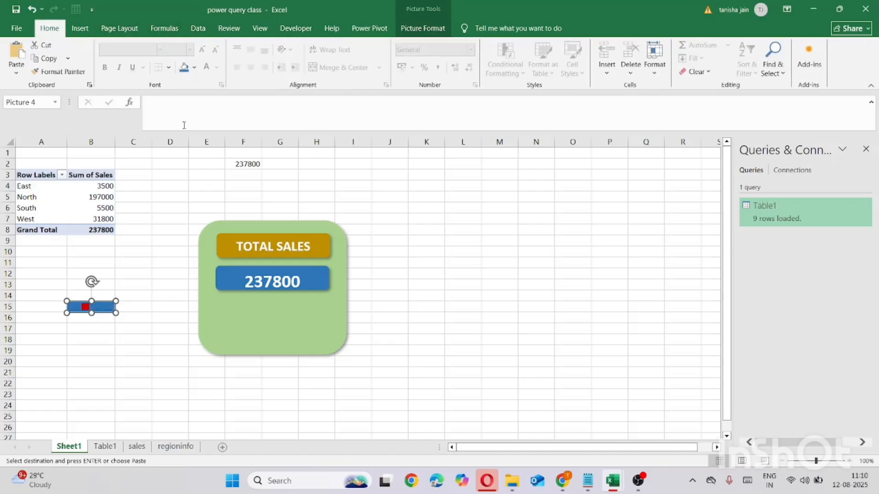
- Fill the sparkline picture with a light orange theme color, and move and enlarge it to span the card's empty area below the number shape
{"action": "left_click", "coordinate": [194, 68]}
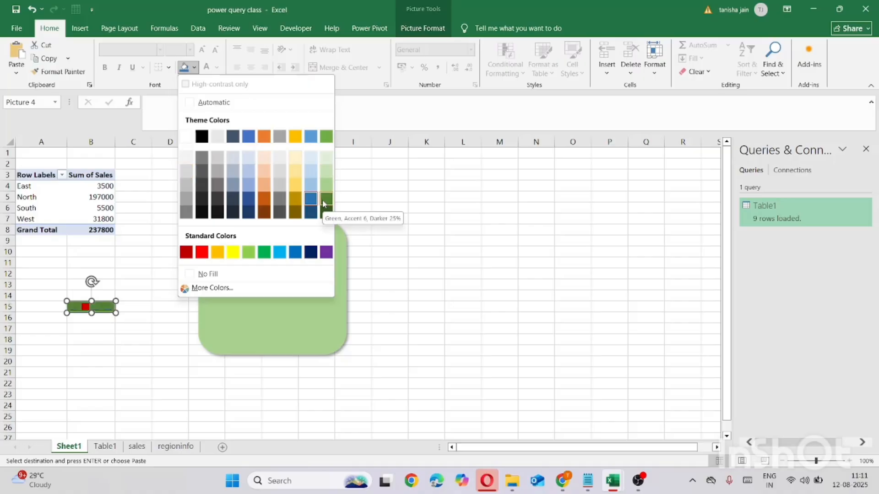
{"action": "left_click", "coordinate": [262, 176]}
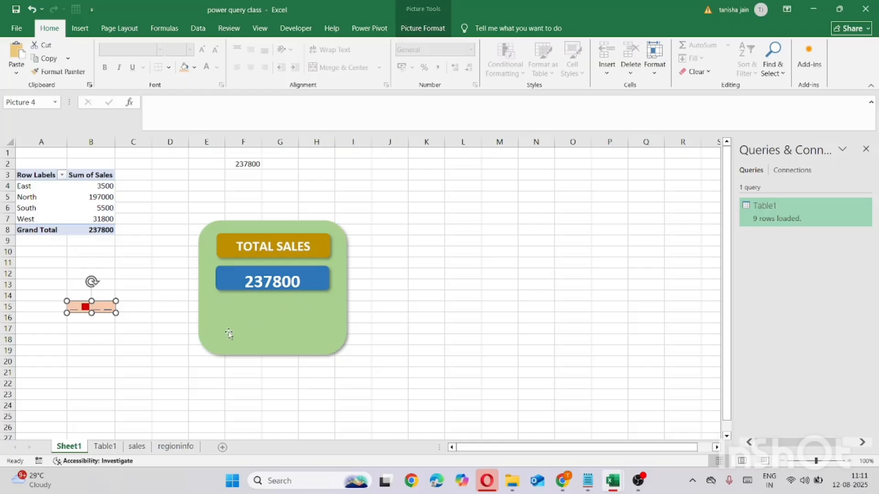
{"action": "left_click_drag", "start_coordinate": [97, 308], "coordinate": [235, 318]}
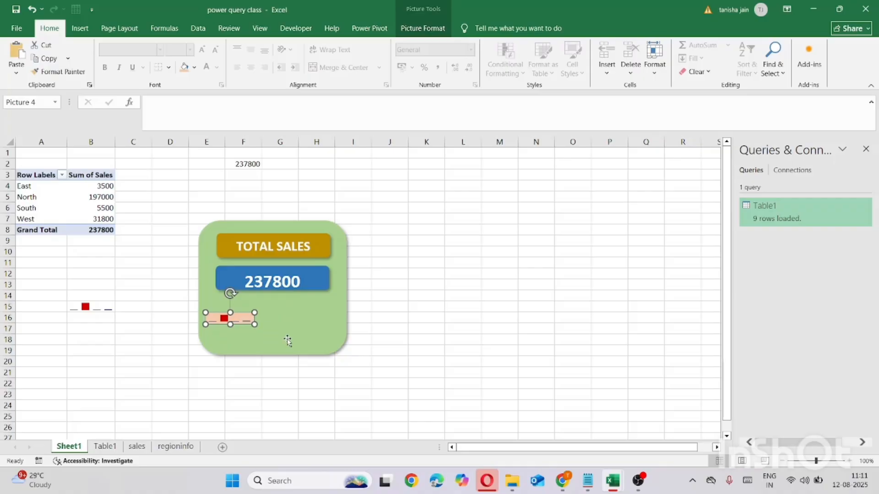
{"action": "left_click_drag", "start_coordinate": [255, 324], "coordinate": [340, 344]}
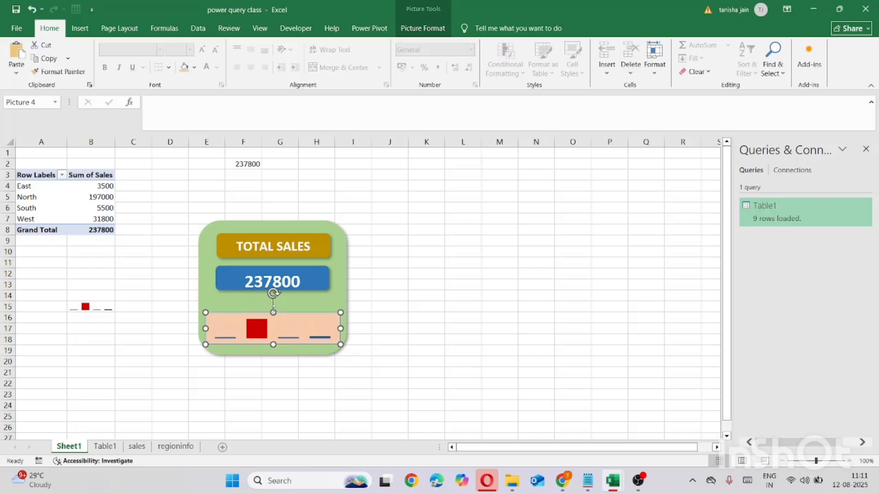
{"action": "left_click_drag", "start_coordinate": [273, 312], "coordinate": [273, 302]}
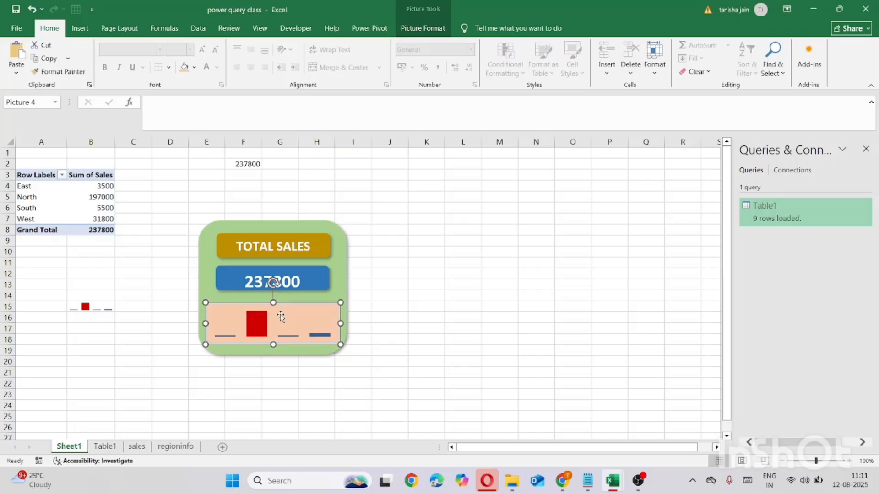
{"action": "left_click", "coordinate": [387, 311]}
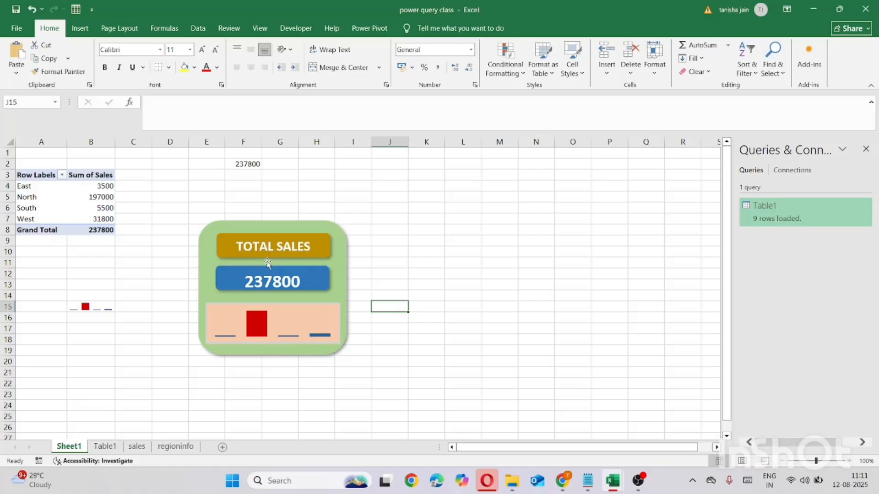
- Change the Sales value in cell D10 of the Table1 sheet to 50000
{"action": "left_click", "coordinate": [109, 446]}
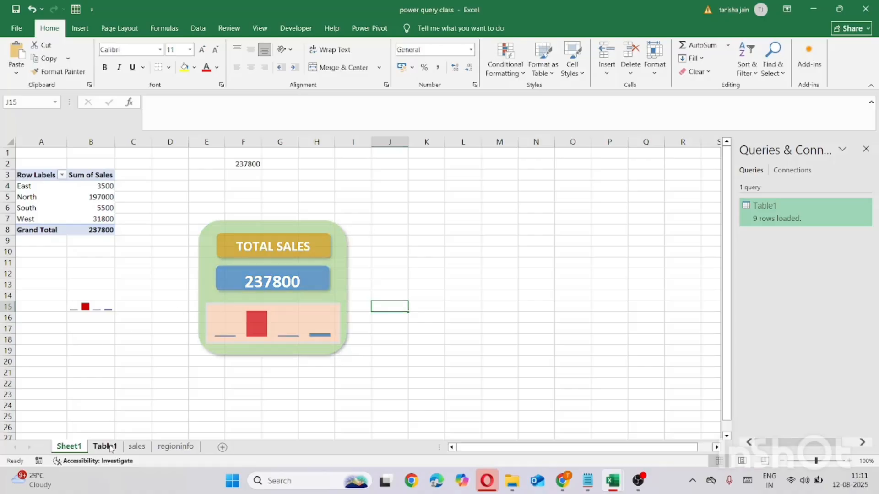
{"action": "left_click", "coordinate": [217, 292]}
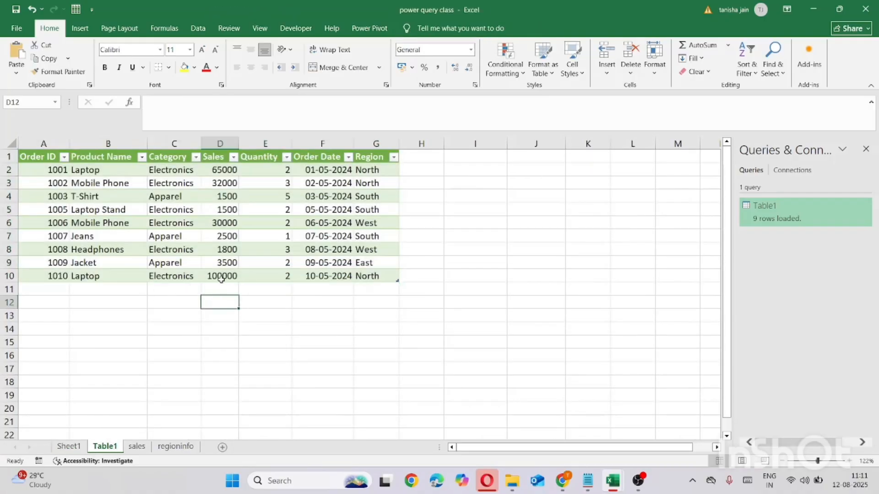
{"action": "double_click", "coordinate": [221, 276]}
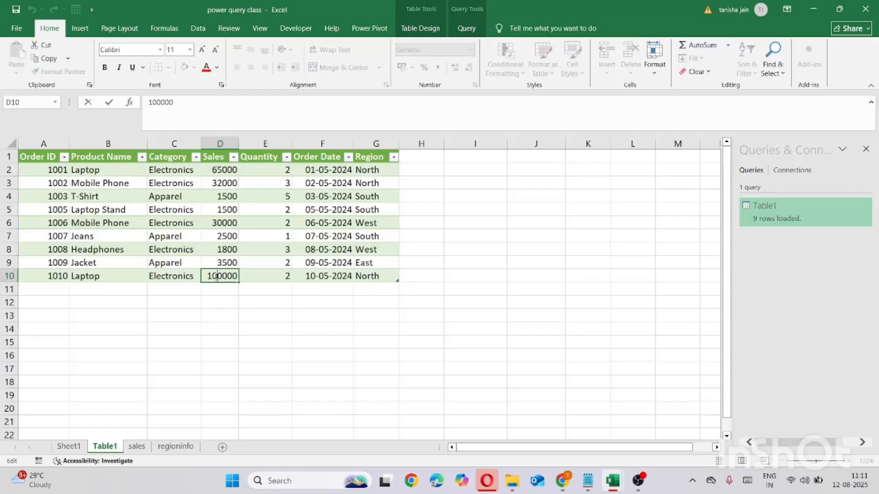
{"action": "key", "text": "BackSpace"}
{"action": "key", "text": "BackSpace"}
{"action": "type", "text": "5"}
{"action": "left_click_drag", "start_coordinate": [204, 321], "coordinate": [241, 278]}
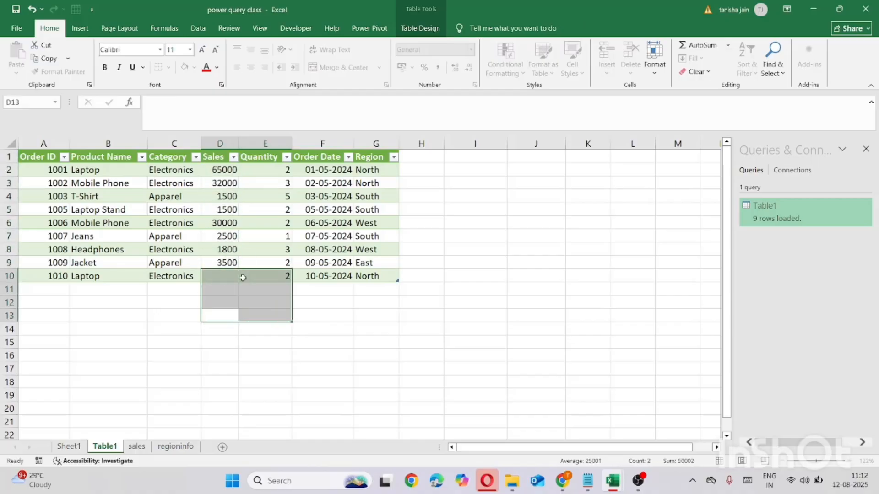
{"action": "left_click", "coordinate": [246, 345]}
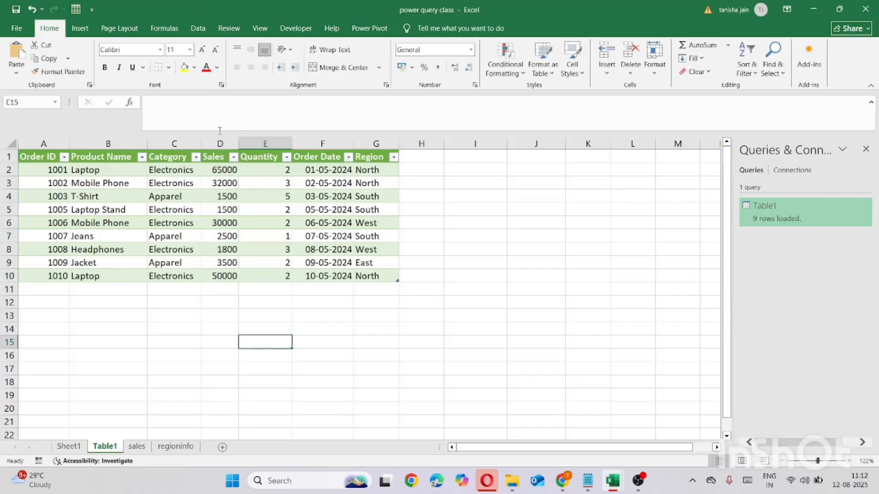
- Set the Sales values on the Table1 sheet to 5000 in D2, 15000 in D4 and 25000 in D7
{"action": "double_click", "coordinate": [221, 170]}
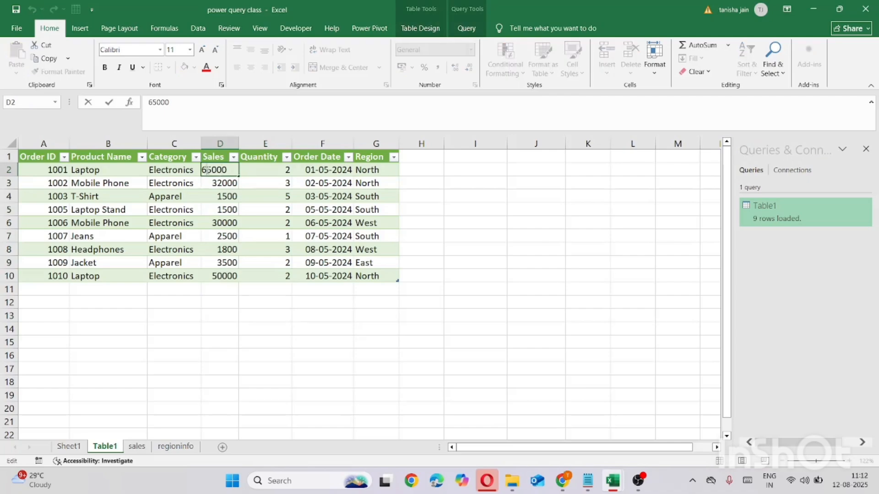
{"action": "key", "text": "BackSpace"}
{"action": "left_click", "coordinate": [224, 197]}
{"action": "double_click", "coordinate": [224, 197]}
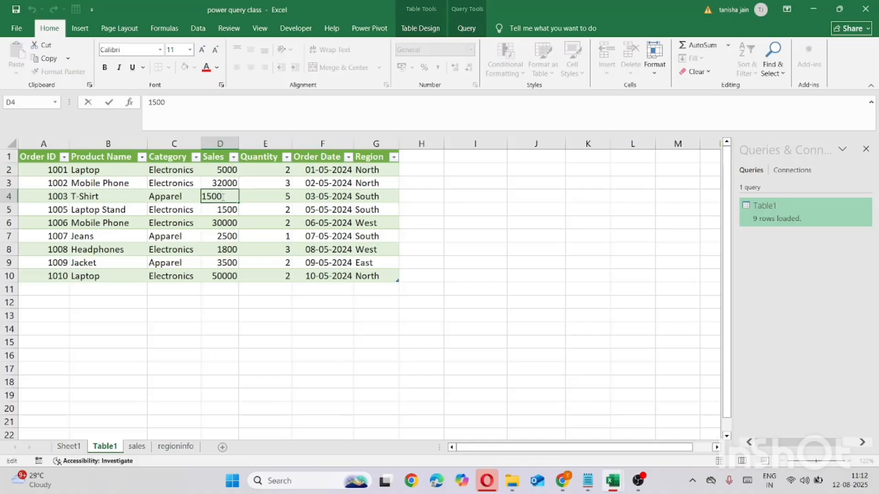
{"action": "type", "text": "0"}
{"action": "double_click", "coordinate": [232, 236]}
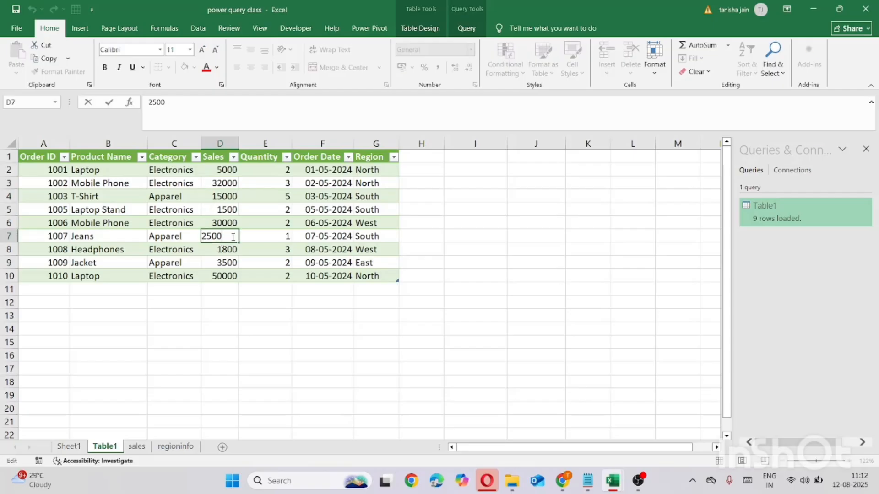
{"action": "type", "text": "0"}
{"action": "left_click", "coordinate": [231, 289]}
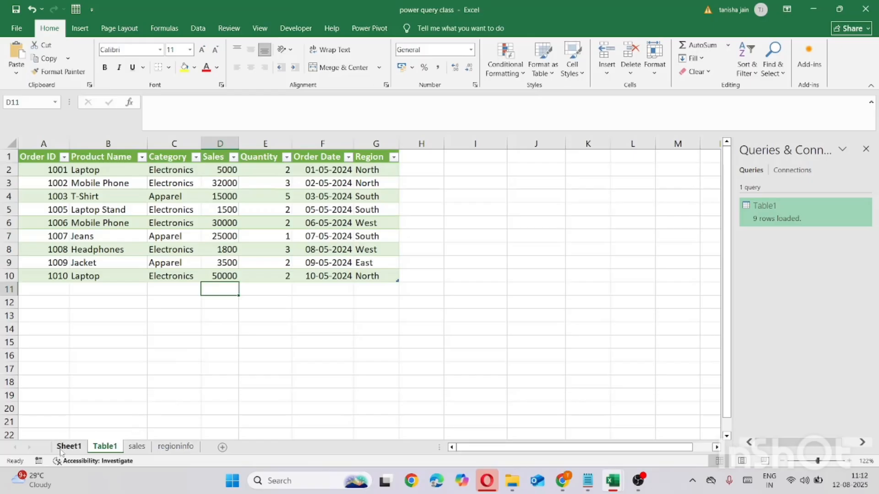
- Refresh the PivotTable of regional sales on Sheet1 to pick up the edited source data
{"action": "left_click", "coordinate": [76, 446]}
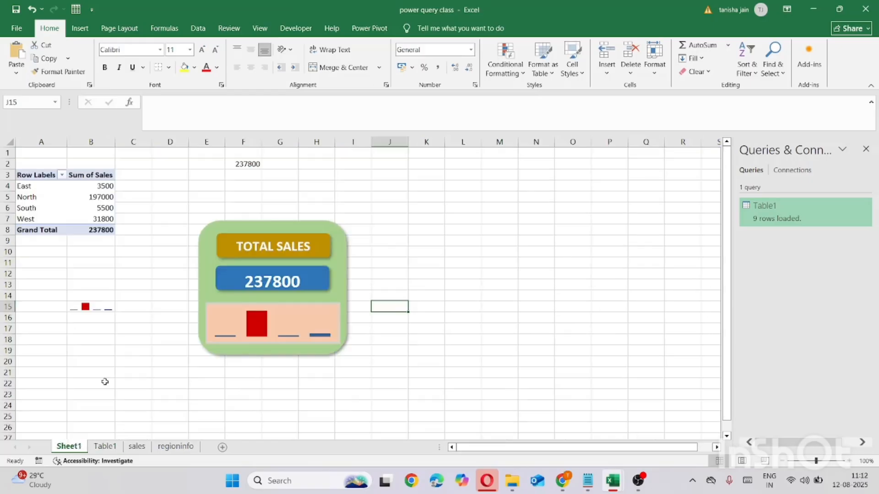
{"action": "left_click", "coordinate": [70, 215]}
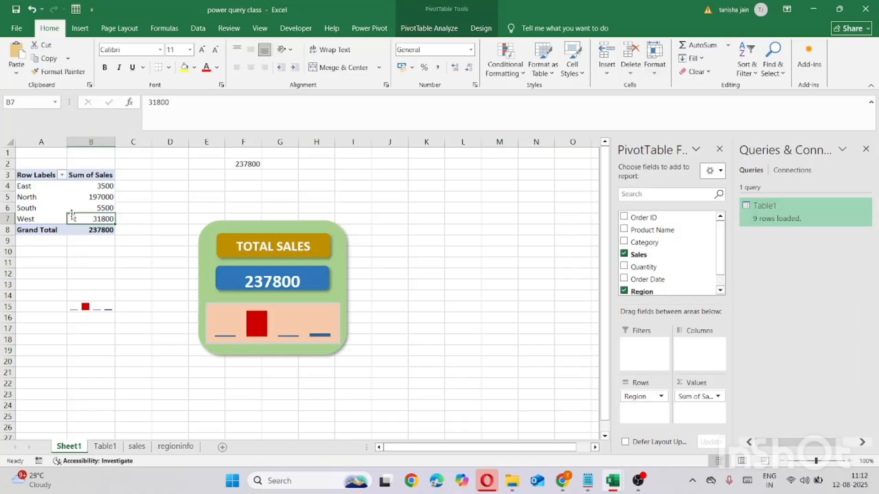
{"action": "left_click", "coordinate": [76, 197]}
{"action": "right_click", "coordinate": [76, 198]}
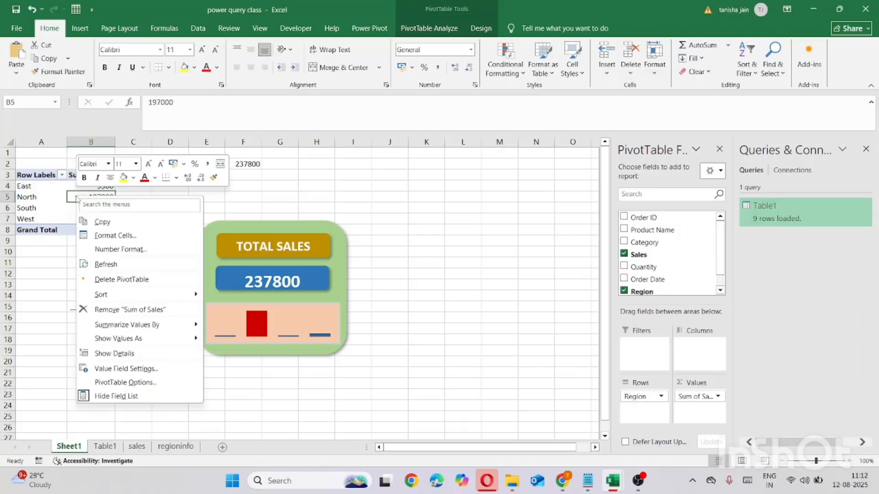
{"action": "left_click", "coordinate": [136, 270]}
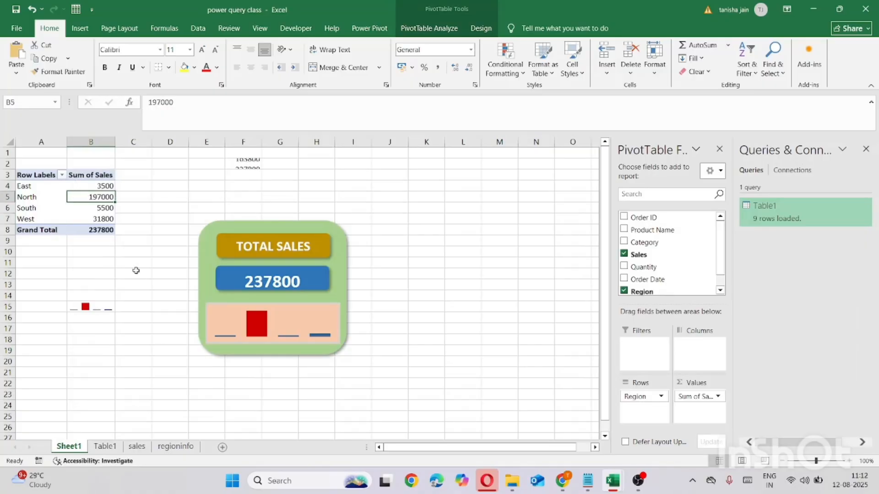